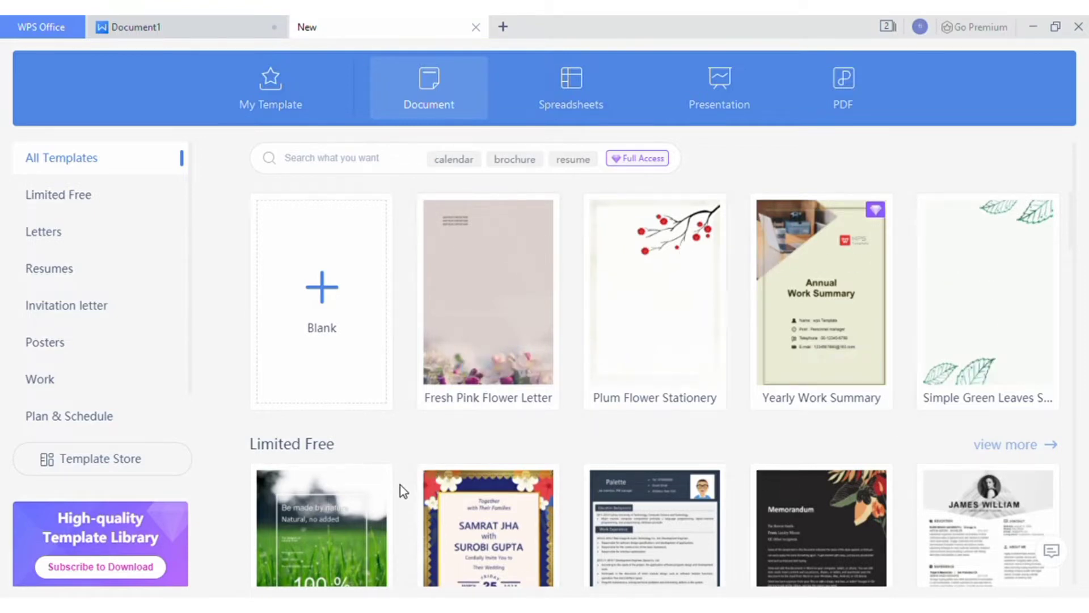
- Switch to Document1 and look through the KATA PENGANTAR page and the start of the following page
{"action": "mouse_move", "coordinate": [499, 367]}
{"action": "left_click", "coordinate": [251, 26]}
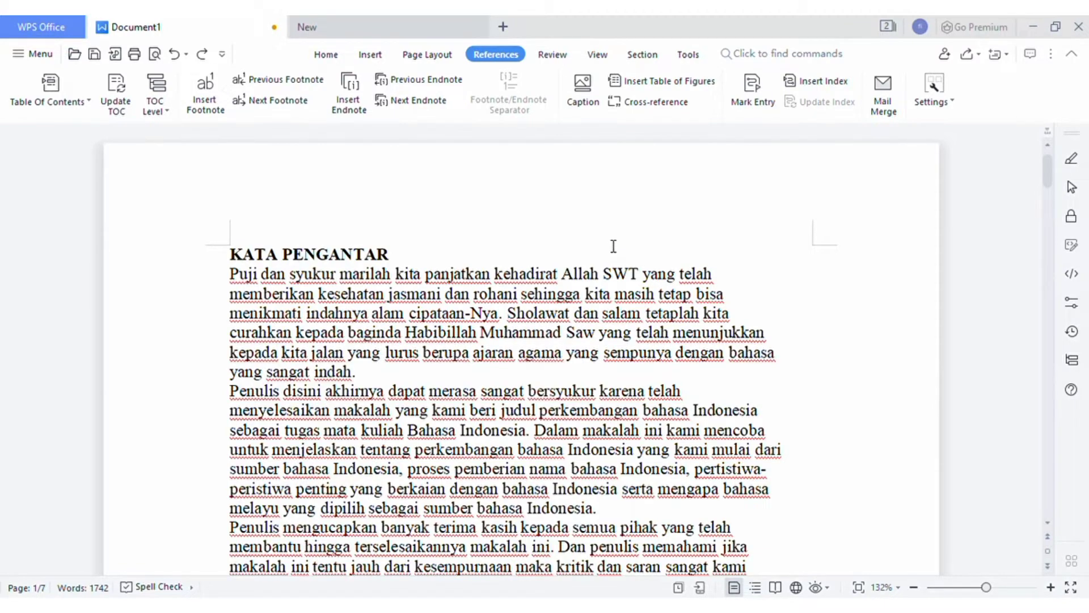
{"action": "scroll", "coordinate": [481, 196], "scroll_direction": "down", "scroll_amount": 3}
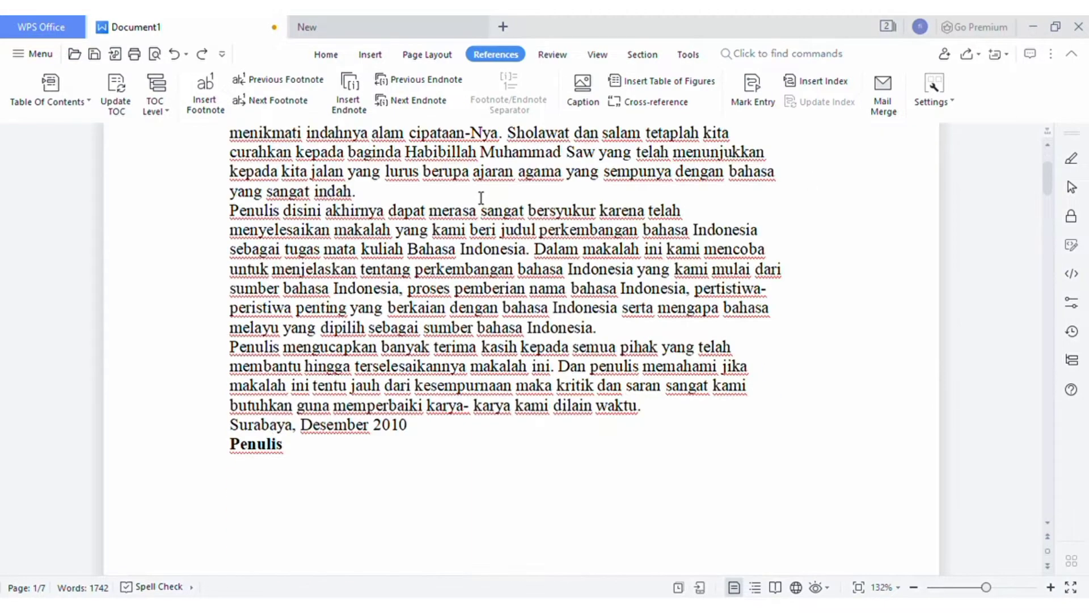
{"action": "scroll", "coordinate": [481, 199], "scroll_direction": "down", "scroll_amount": 6}
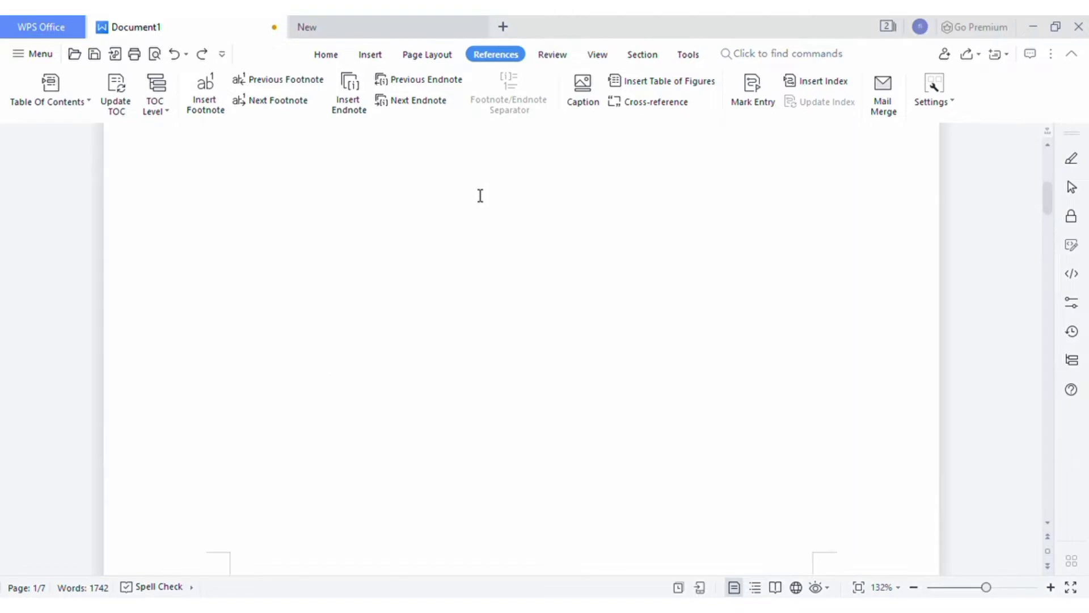
{"action": "scroll", "coordinate": [479, 187], "scroll_direction": "down", "scroll_amount": 6}
{"action": "scroll", "coordinate": [478, 182], "scroll_direction": "up", "scroll_amount": 9}
{"action": "scroll", "coordinate": [470, 171], "scroll_direction": "up", "scroll_amount": 6}
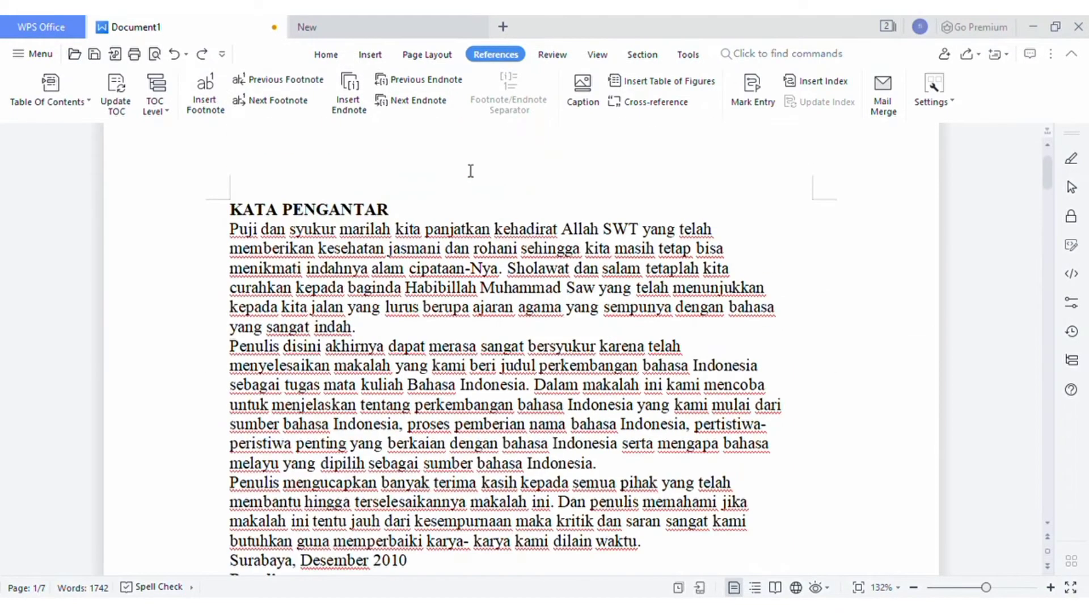
{"action": "scroll", "coordinate": [470, 170], "scroll_direction": "down", "scroll_amount": 2}
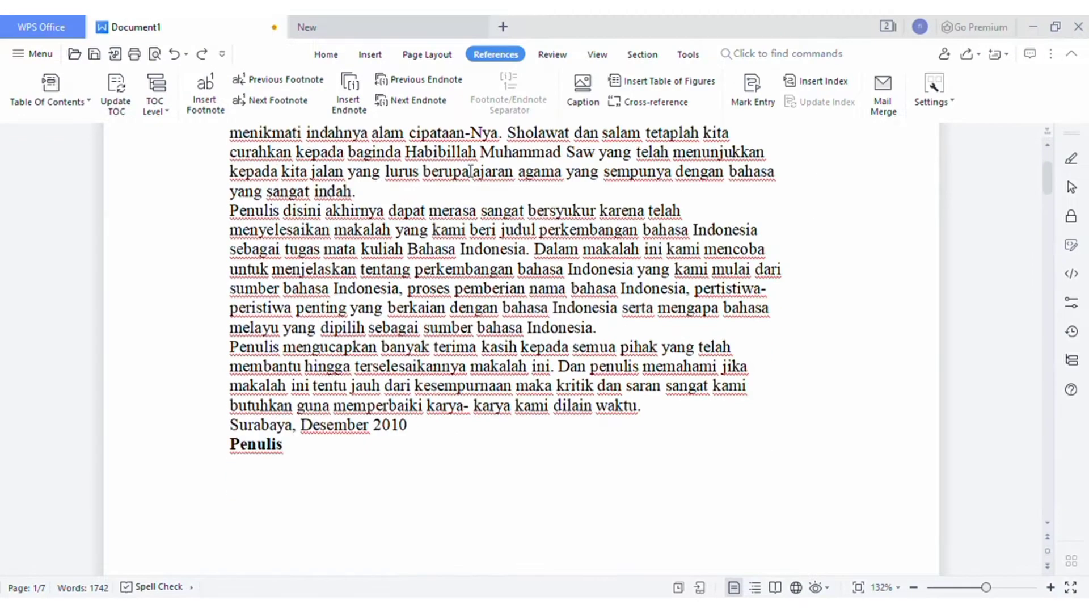
- Insert a blank page after the "Penulis" line that closes the KATA PENGANTAR section
{"action": "left_click", "coordinate": [302, 468]}
{"action": "scroll", "coordinate": [302, 467], "scroll_direction": "up", "scroll_amount": 2}
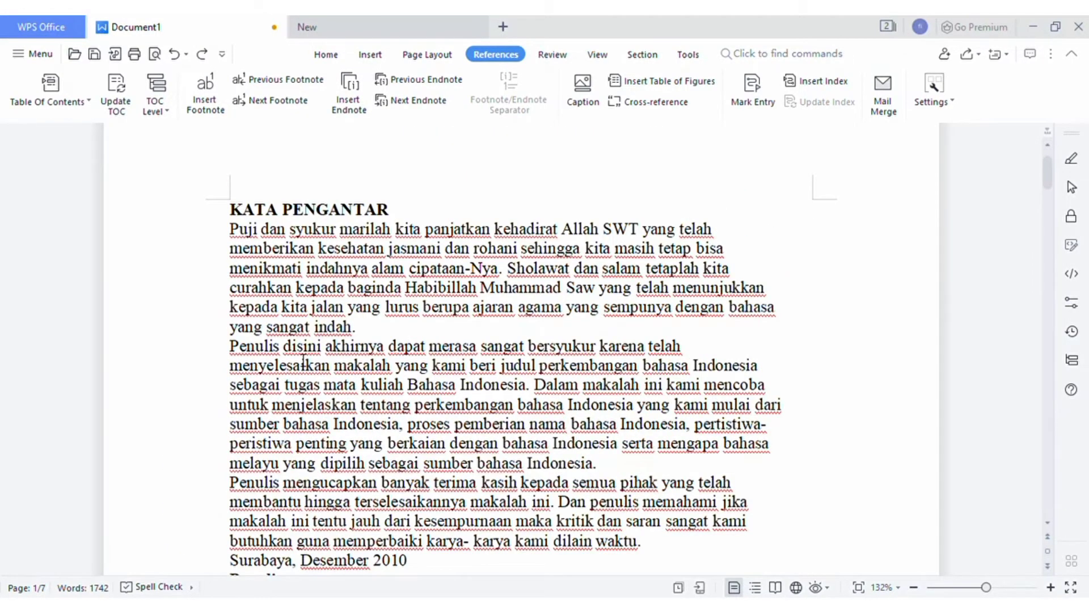
{"action": "scroll", "coordinate": [303, 343], "scroll_direction": "down", "scroll_amount": 2}
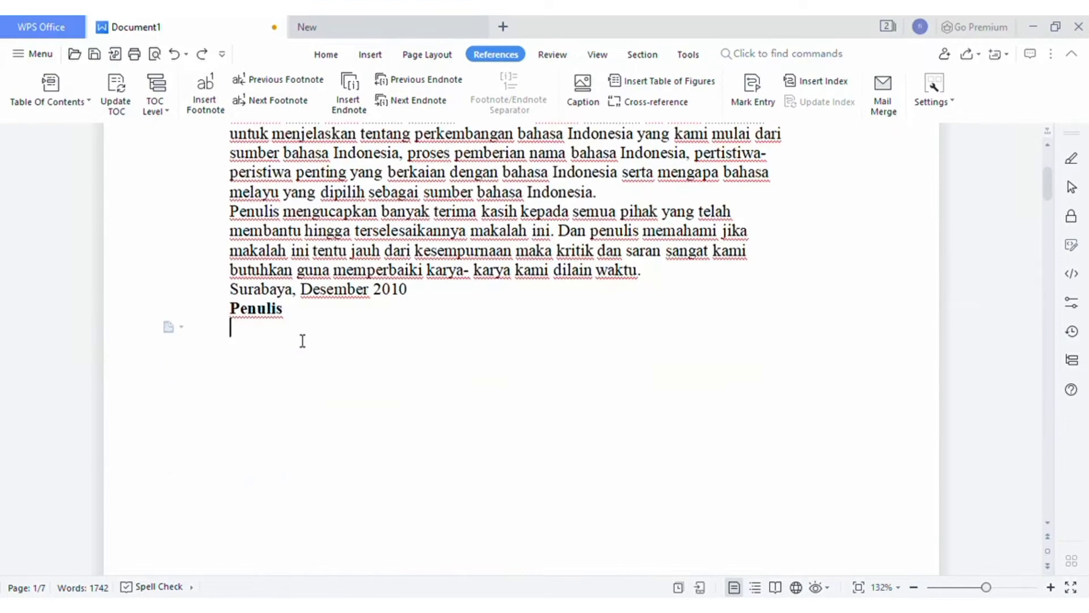
{"action": "scroll", "coordinate": [300, 339], "scroll_direction": "down", "scroll_amount": 1}
{"action": "scroll", "coordinate": [300, 339], "scroll_direction": "down", "scroll_amount": 1}
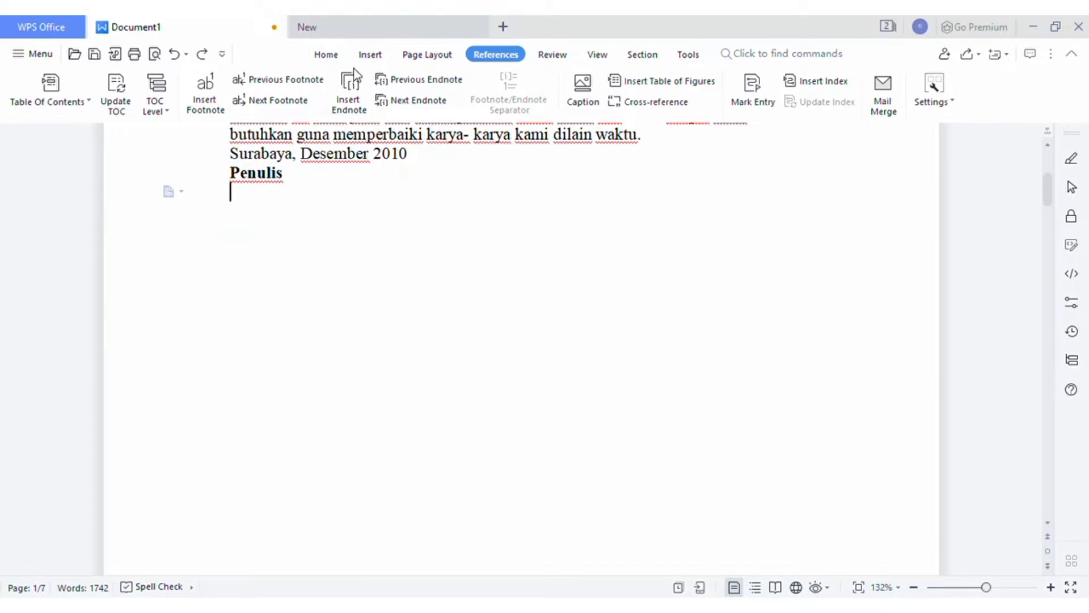
{"action": "left_click", "coordinate": [372, 55]}
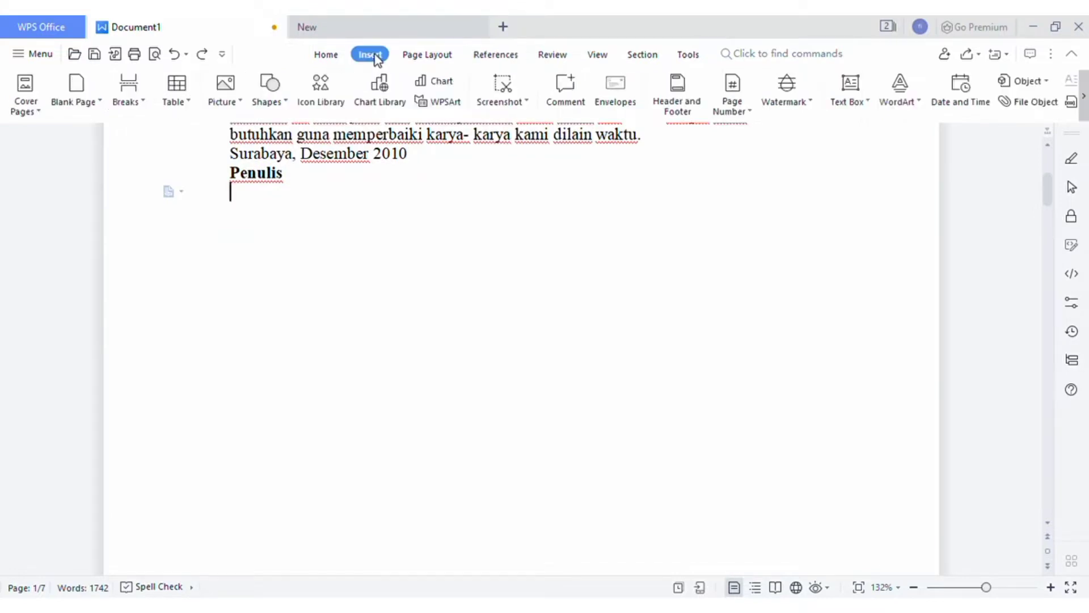
{"action": "left_click", "coordinate": [74, 91]}
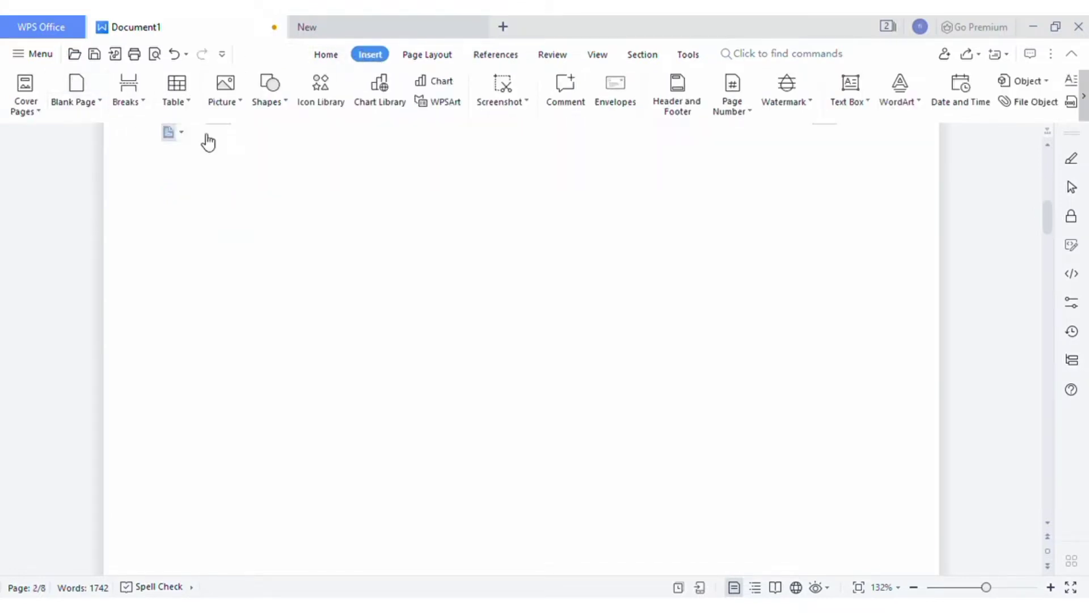
{"action": "scroll", "coordinate": [417, 196], "scroll_direction": "up", "scroll_amount": 3}
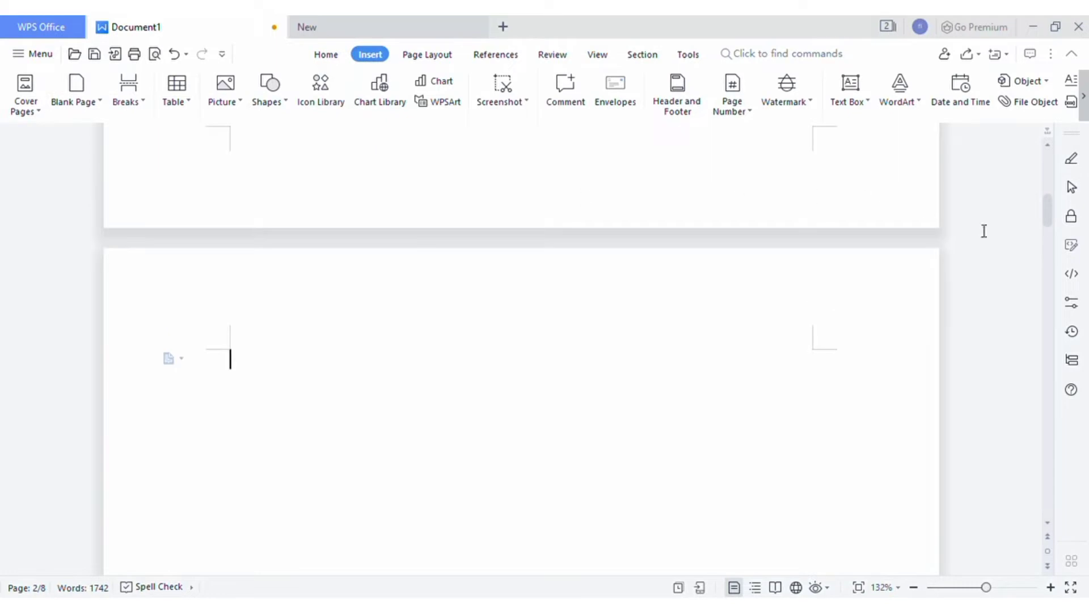
- Delete the empty lines above the BAB I heading so the chapter title moves up its page
{"action": "scroll", "coordinate": [1047, 220], "scroll_direction": "down", "scroll_amount": 2}
{"action": "left_click_drag", "start_coordinate": [1047, 218], "coordinate": [1050, 277]}
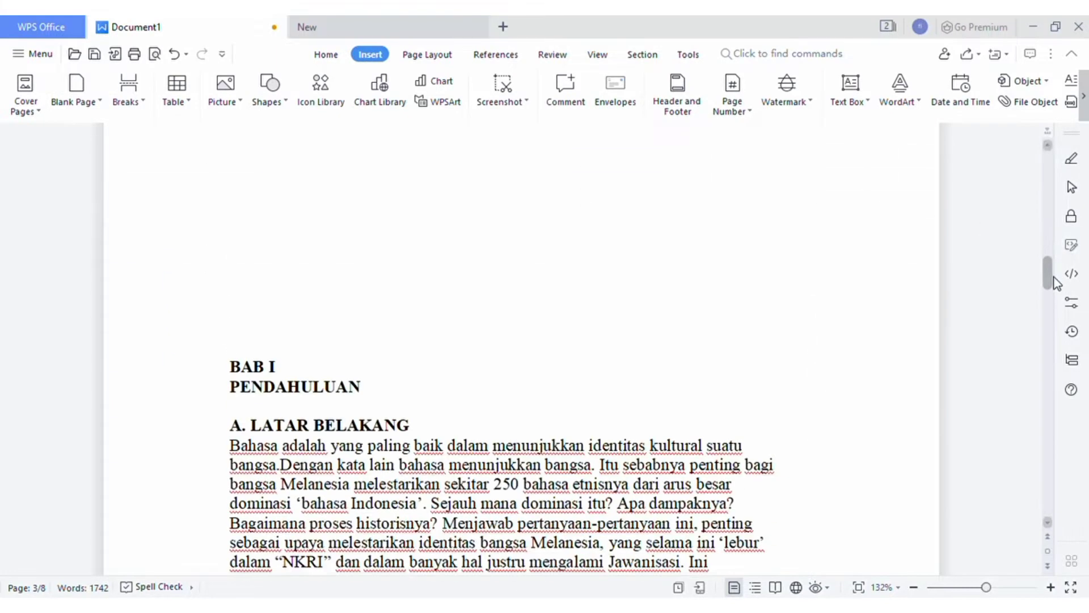
{"action": "left_click", "coordinate": [240, 367]}
{"action": "scroll", "coordinate": [241, 367], "scroll_direction": "down", "scroll_amount": 4}
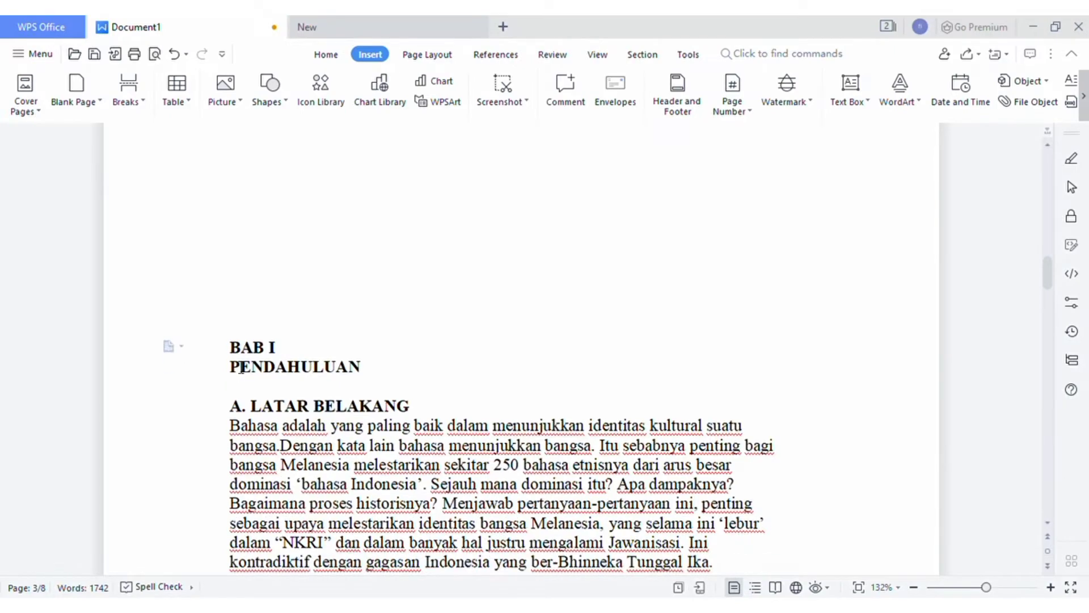
{"action": "scroll", "coordinate": [236, 301], "scroll_direction": "up", "scroll_amount": 3}
{"action": "scroll", "coordinate": [236, 302], "scroll_direction": "up", "scroll_amount": 3}
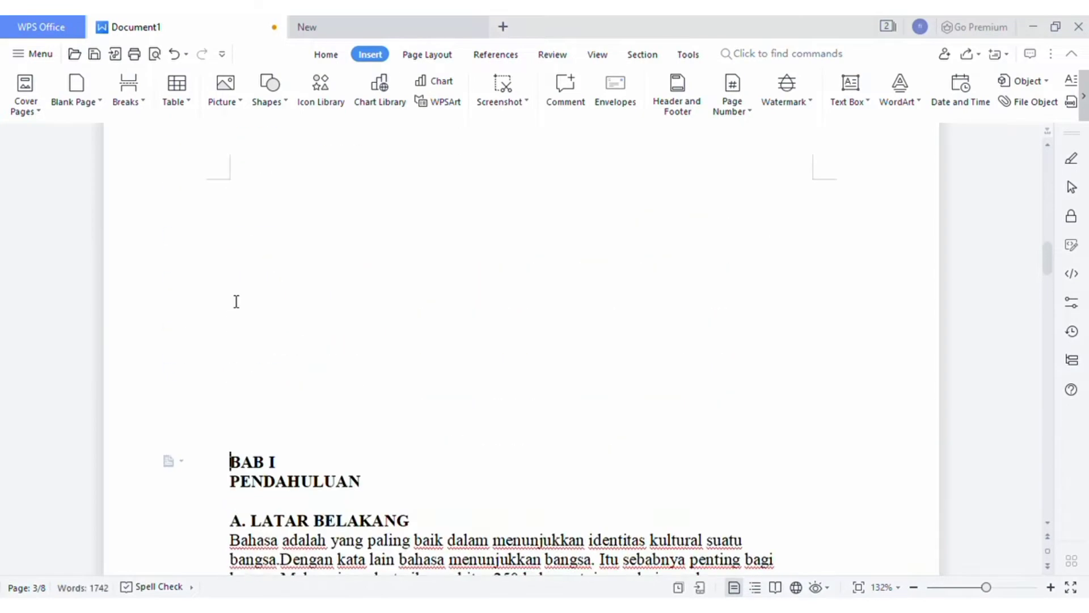
{"action": "key", "text": "BackSpace"}
{"action": "key", "text": "BackSpace"}
{"action": "key", "text": "BackSpace"}
{"action": "key", "text": "BackSpace"}
{"action": "key", "text": "BackSpace"}
{"action": "key", "text": "BackSpace"}
{"action": "key", "text": "BackSpace"}
{"action": "key", "text": "BackSpace"}
{"action": "key", "text": "BackSpace"}
{"action": "key", "text": "BackSpace"}
{"action": "key", "text": "BackSpace"}
{"action": "key", "text": "BackSpace"}
{"action": "key", "text": "BackSpace"}
{"action": "key", "text": "BackSpace"}
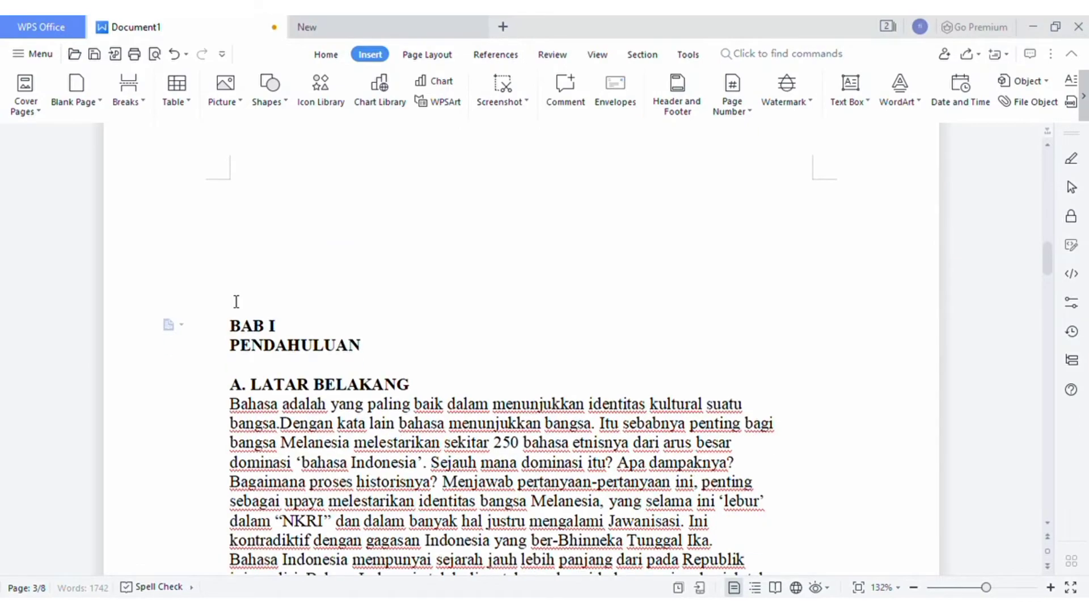
- Enter the title "DAFTAR ISI" at the start of the blank page before BAB I
{"action": "scroll", "coordinate": [243, 312], "scroll_direction": "down", "scroll_amount": 4}
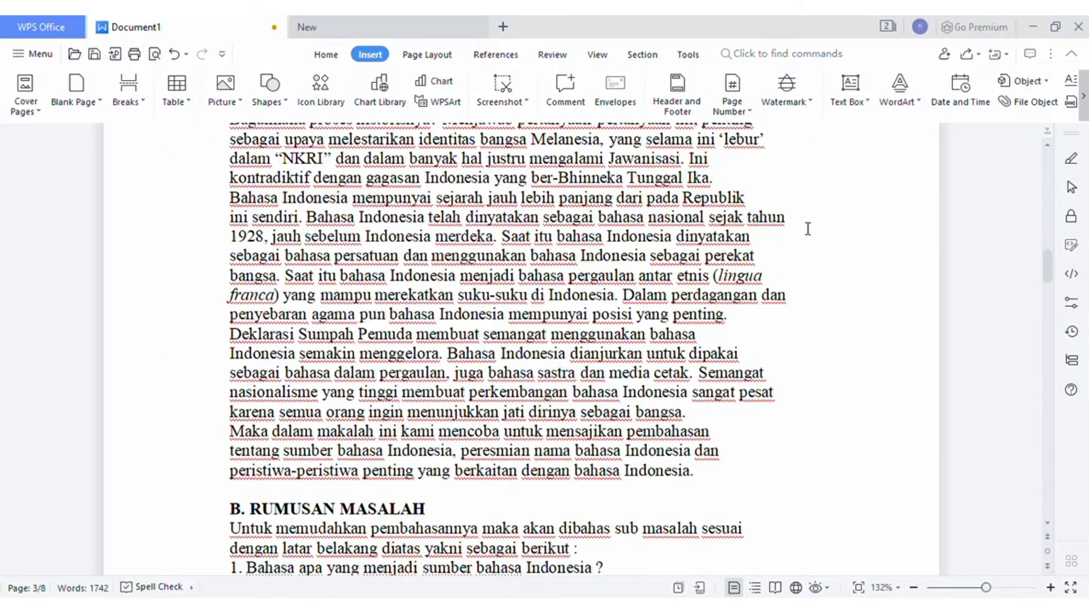
{"action": "left_click_drag", "start_coordinate": [1045, 264], "coordinate": [1046, 208]}
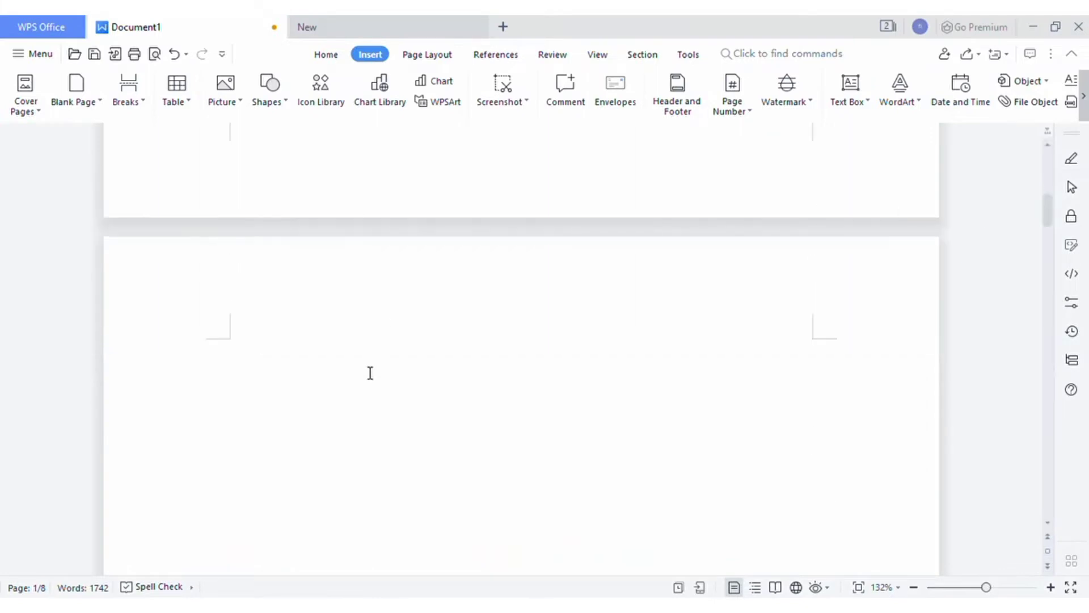
{"action": "left_click", "coordinate": [295, 371]}
{"action": "type", "text": "DAFTAR ISI"}
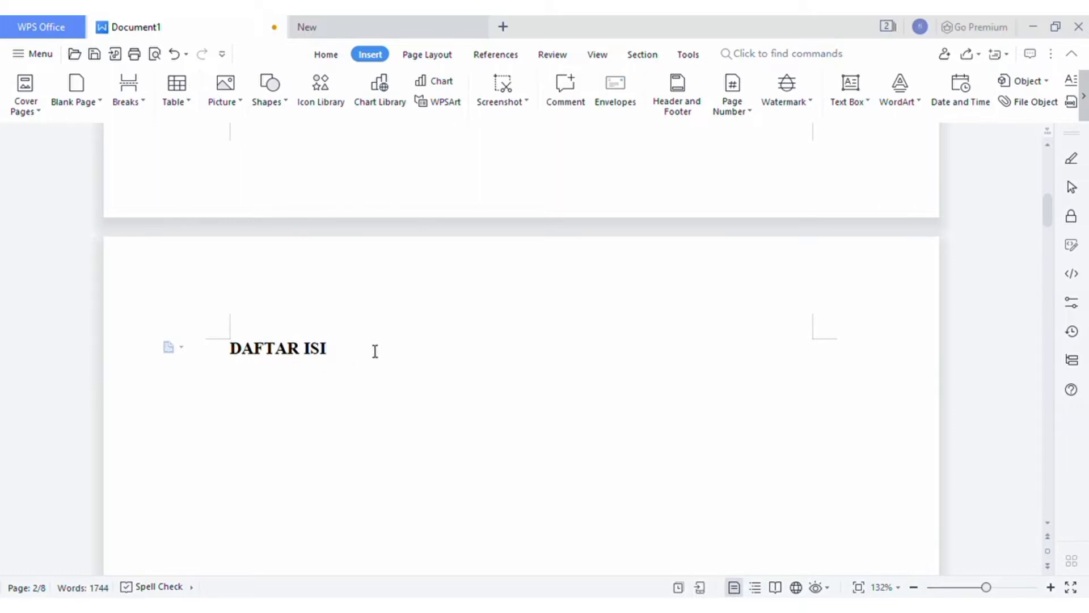
- Apply Heading 1 to the DAFTAR ISI title and modify that style to Times New Roman, size 12, centred
{"action": "left_click", "coordinate": [325, 56]}
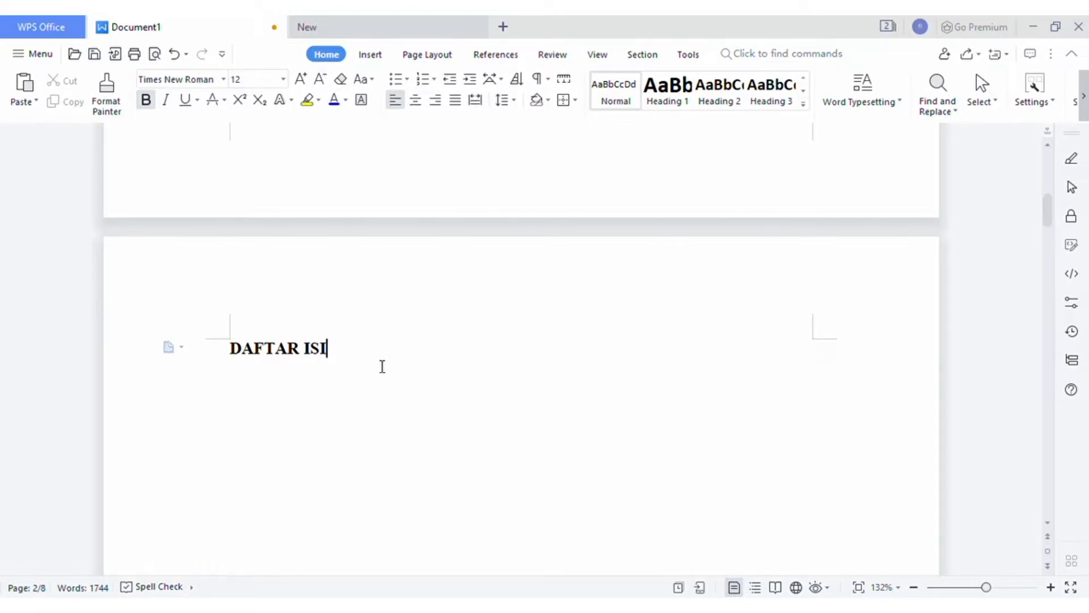
{"action": "left_click_drag", "start_coordinate": [361, 362], "coordinate": [235, 359]}
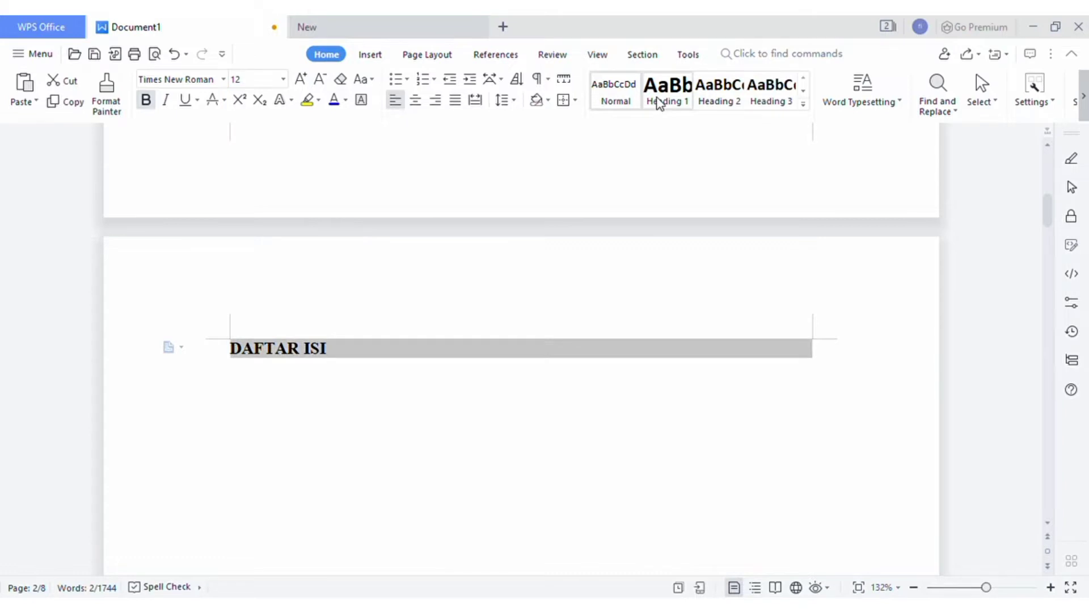
{"action": "left_click", "coordinate": [658, 102]}
{"action": "right_click", "coordinate": [658, 103]}
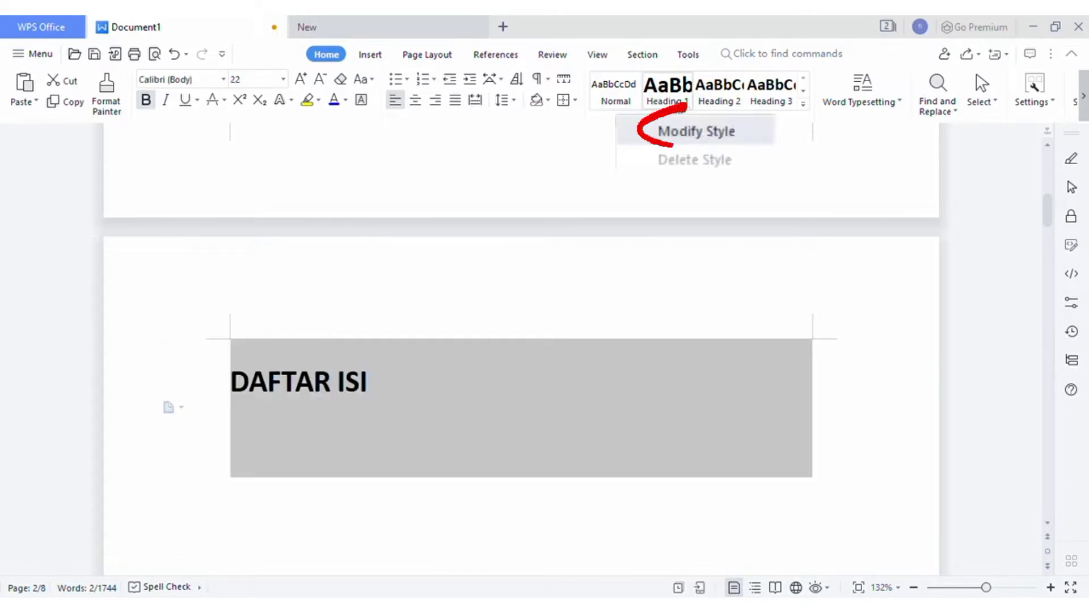
{"action": "left_click", "coordinate": [696, 131]}
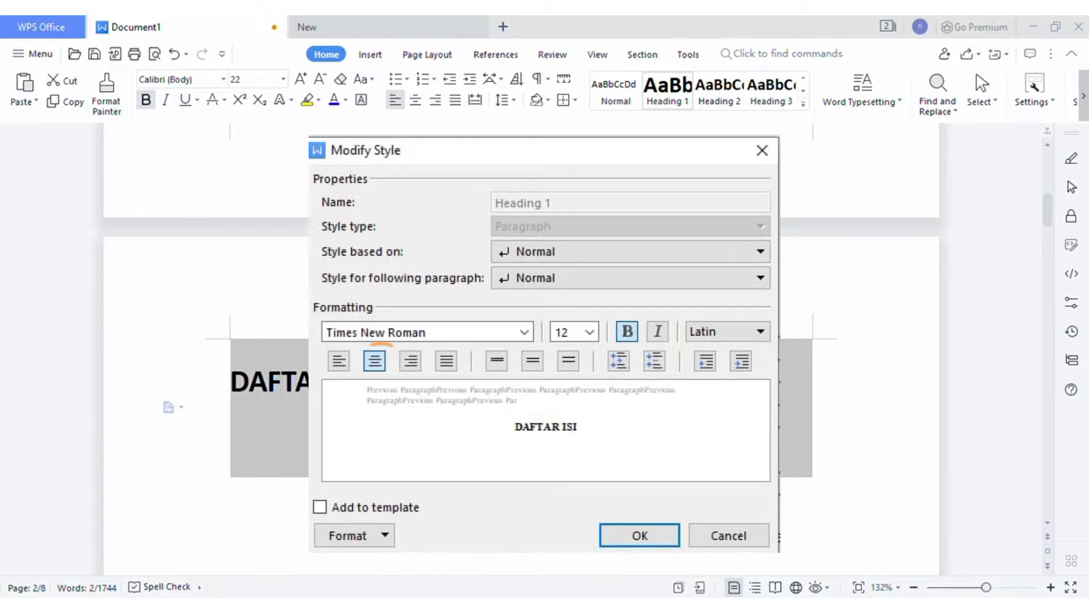
{"action": "left_click", "coordinate": [640, 535]}
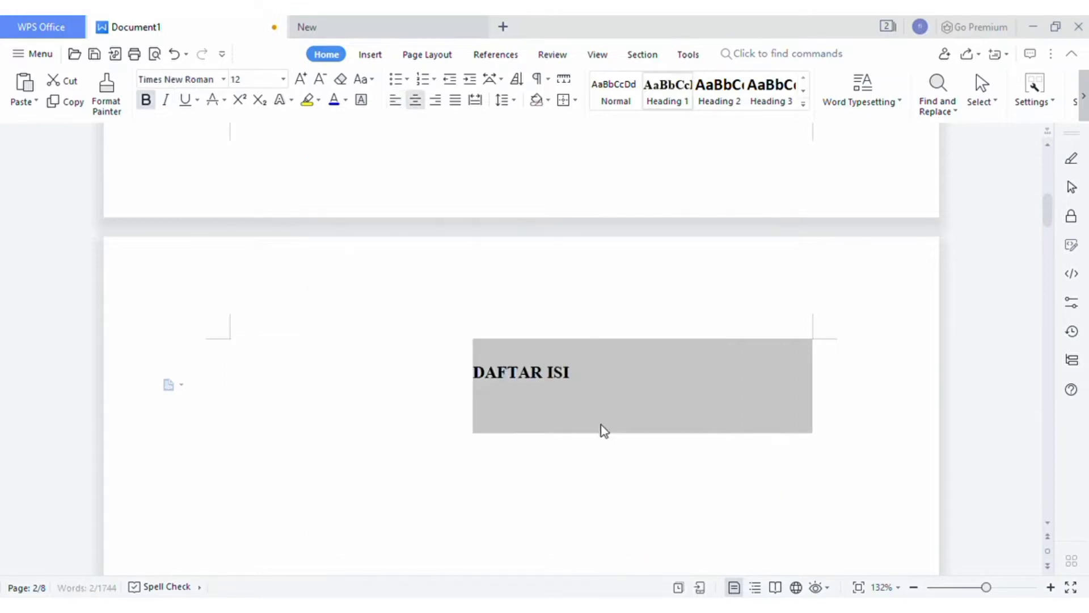
{"action": "left_click", "coordinate": [585, 396]}
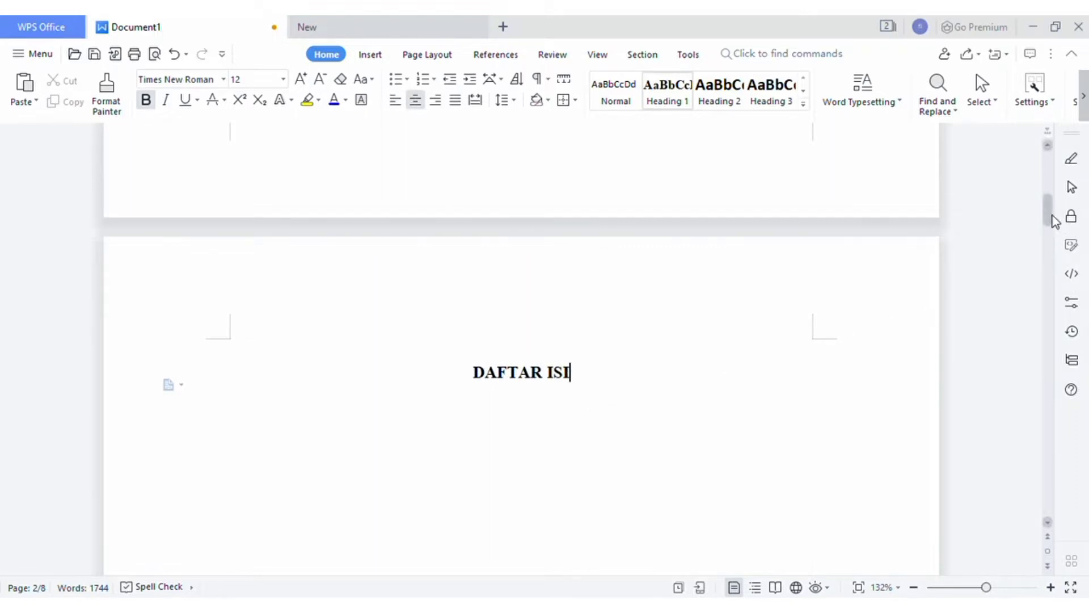
- Apply the Heading 1 style to the KATA PENGANTAR title on the first page
{"action": "left_click_drag", "start_coordinate": [1052, 218], "coordinate": [1046, 174]}
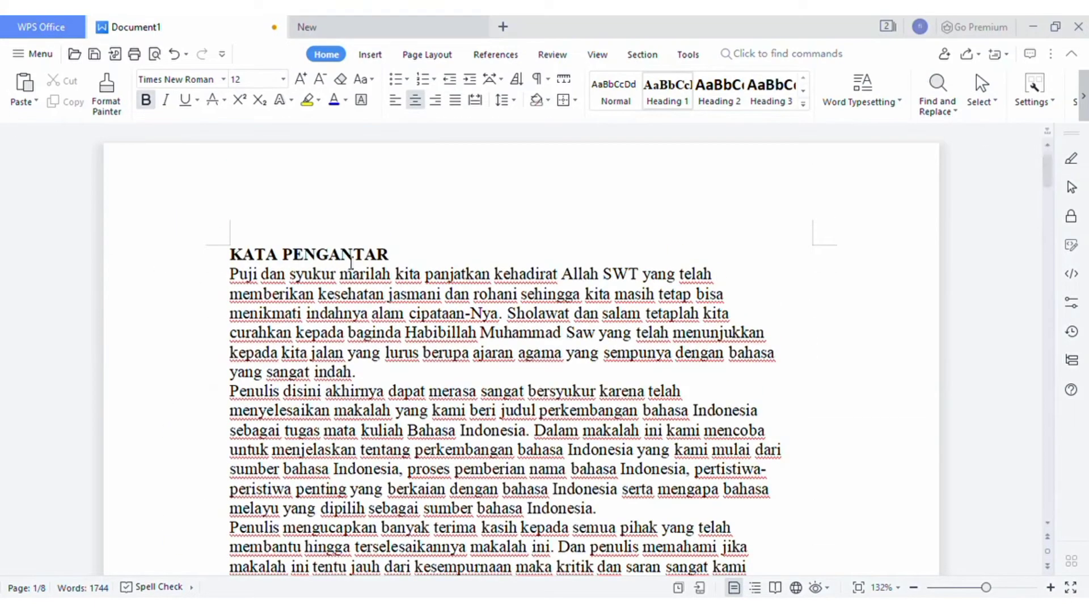
{"action": "left_click_drag", "start_coordinate": [411, 262], "coordinate": [229, 259]}
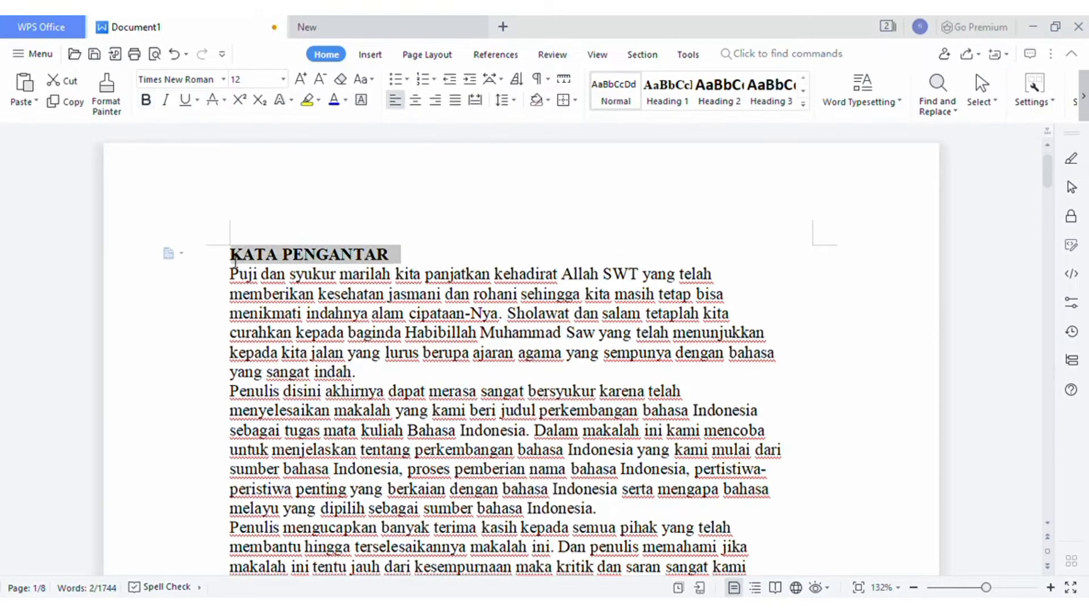
{"action": "left_click", "coordinate": [655, 100]}
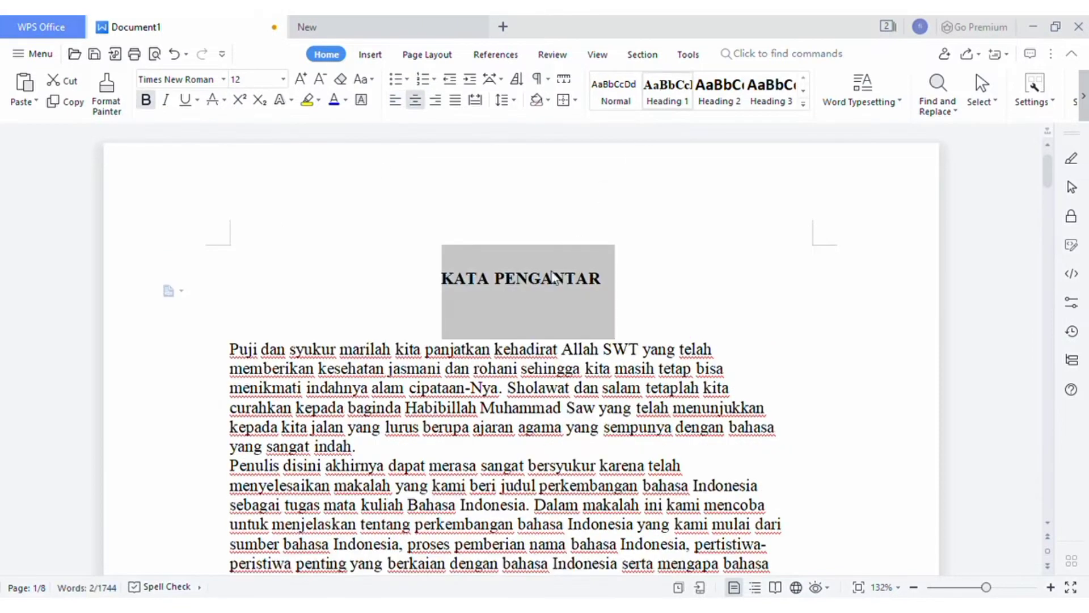
{"action": "left_click", "coordinate": [553, 278]}
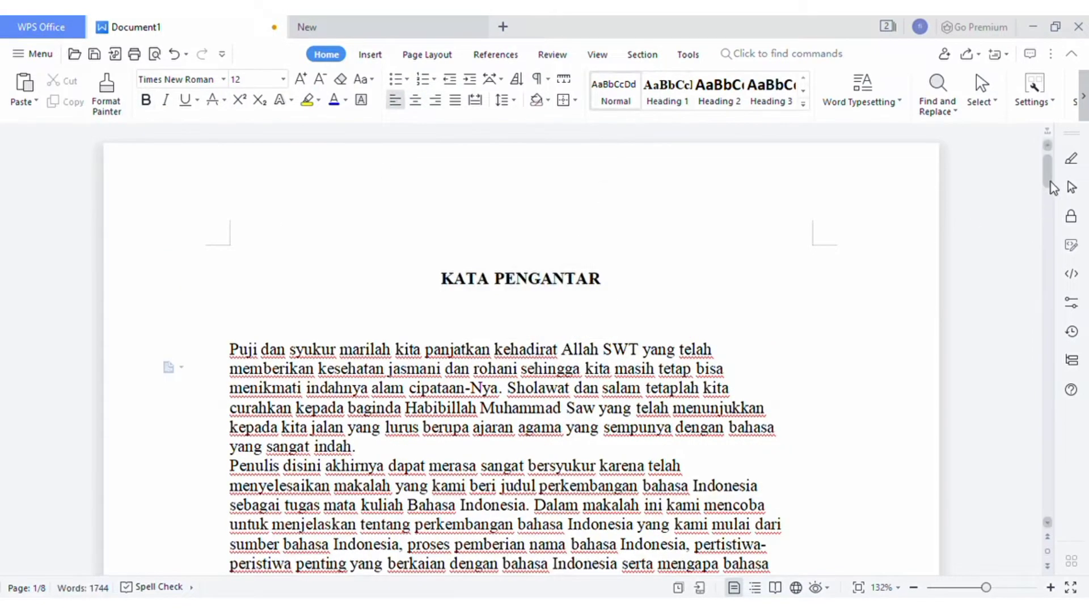
- Show the navigation pane and use it to jump to the DAFTAR ISI and KATA PENGANTAR headings
{"action": "left_click_drag", "start_coordinate": [1049, 175], "coordinate": [1054, 264]}
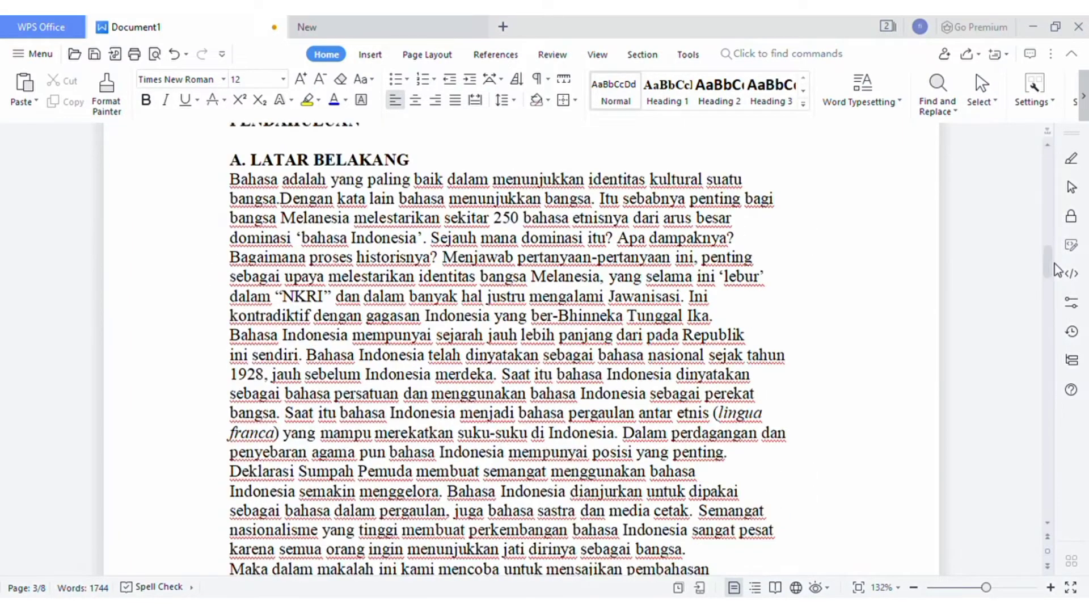
{"action": "scroll", "coordinate": [573, 268], "scroll_direction": "up", "scroll_amount": 2}
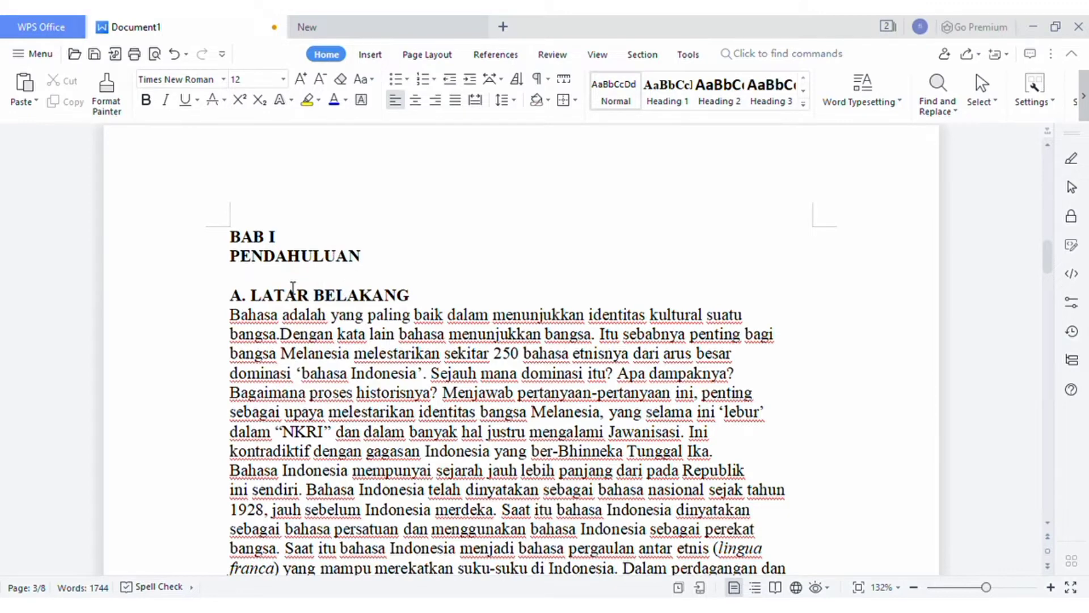
{"action": "scroll", "coordinate": [294, 288], "scroll_direction": "up", "scroll_amount": 5}
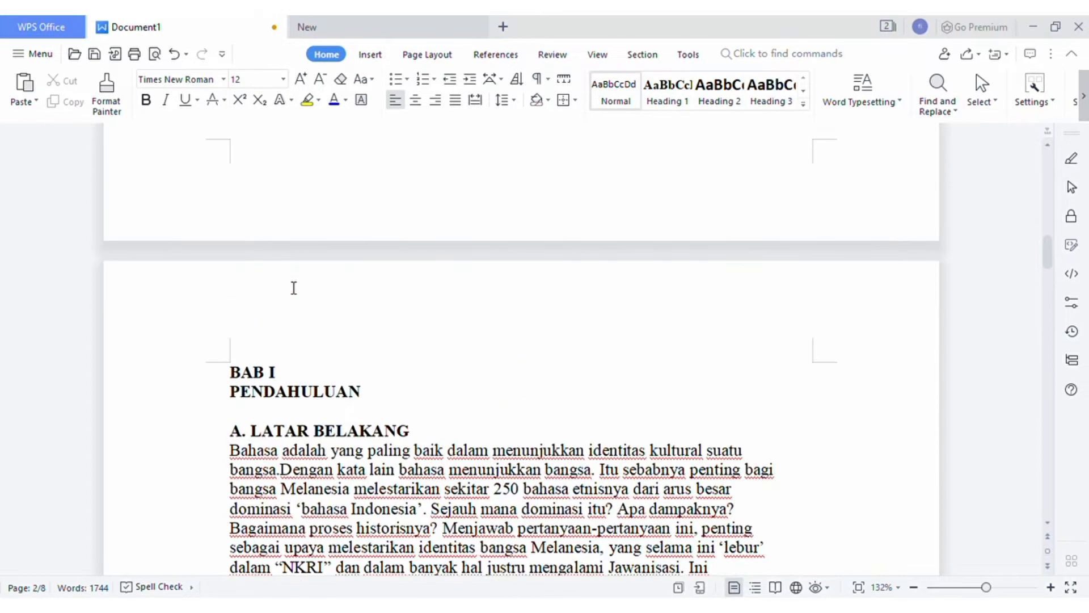
{"action": "left_click_drag", "start_coordinate": [1047, 248], "coordinate": [1049, 214]}
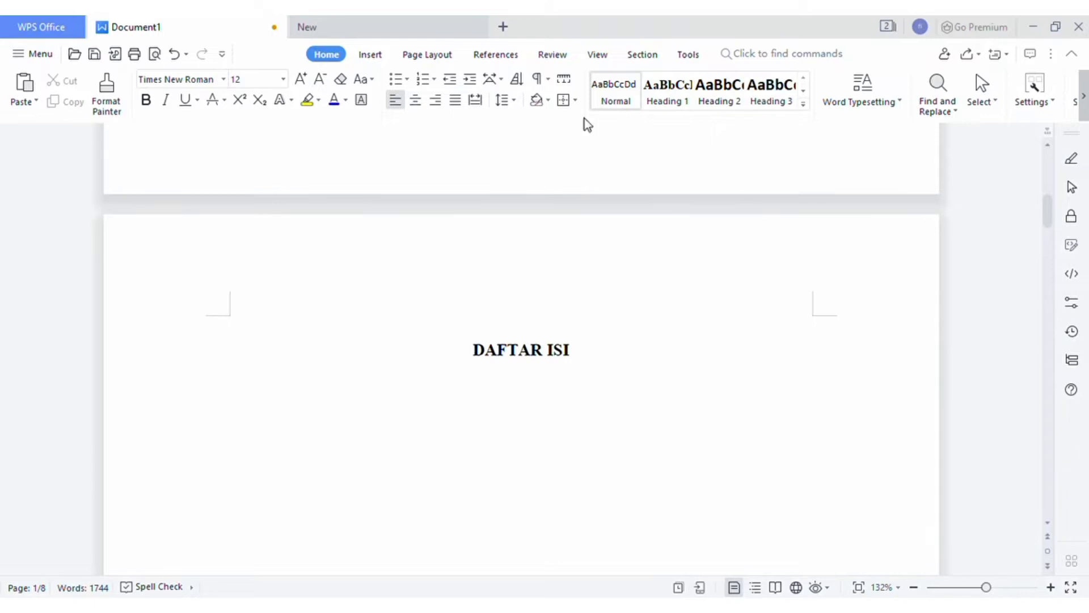
{"action": "left_click", "coordinate": [596, 55]}
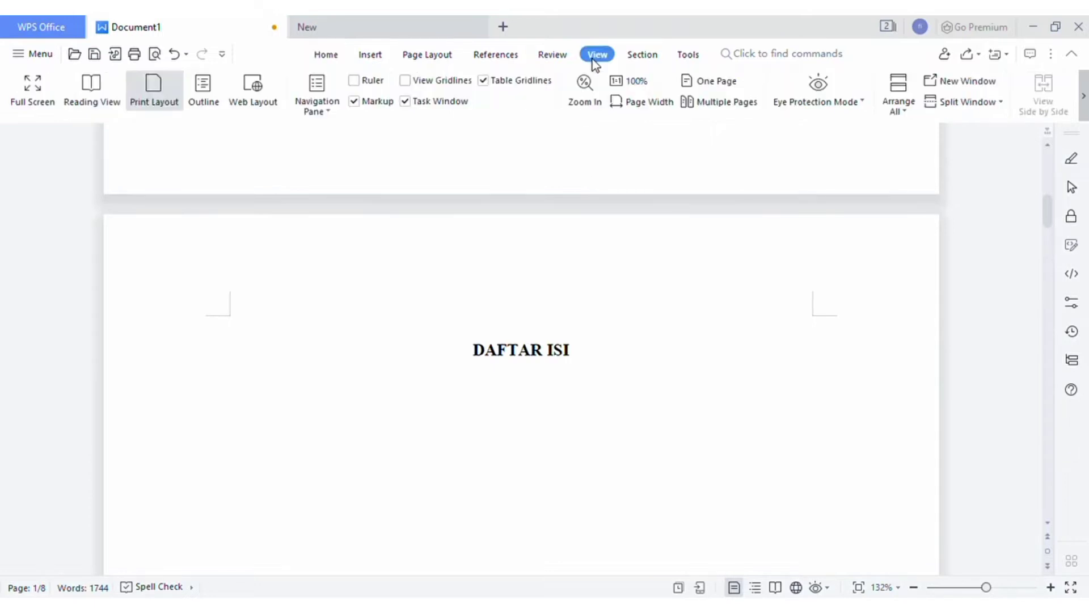
{"action": "left_click", "coordinate": [327, 95]}
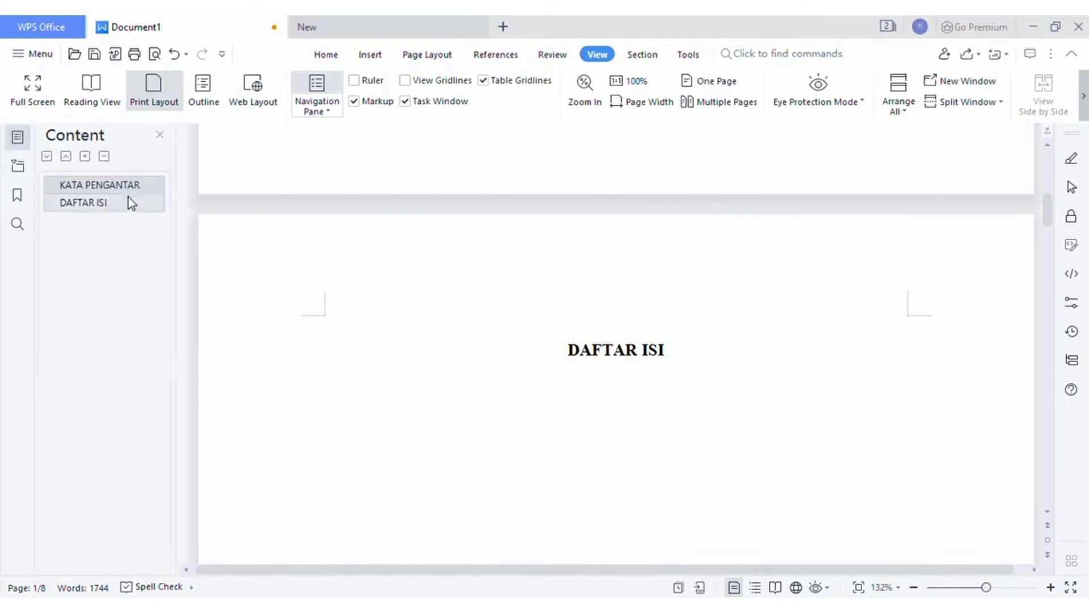
{"action": "left_click", "coordinate": [127, 206]}
{"action": "left_click", "coordinate": [127, 186]}
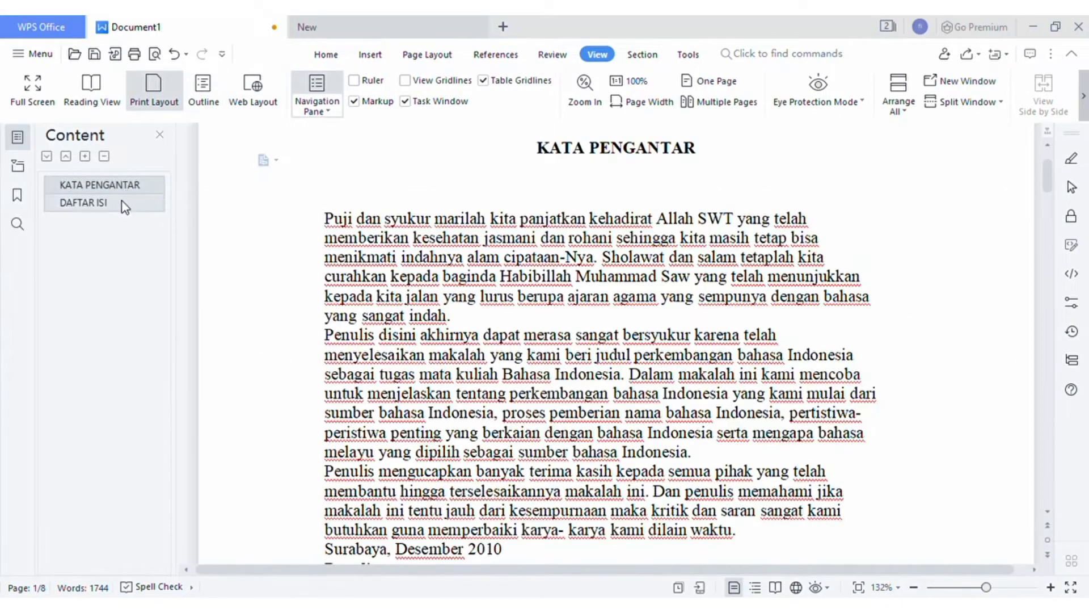
- Try applying the Heading 1 style to the two separate title lines BAB I and PENDAHULUAN
{"action": "left_click", "coordinate": [122, 202]}
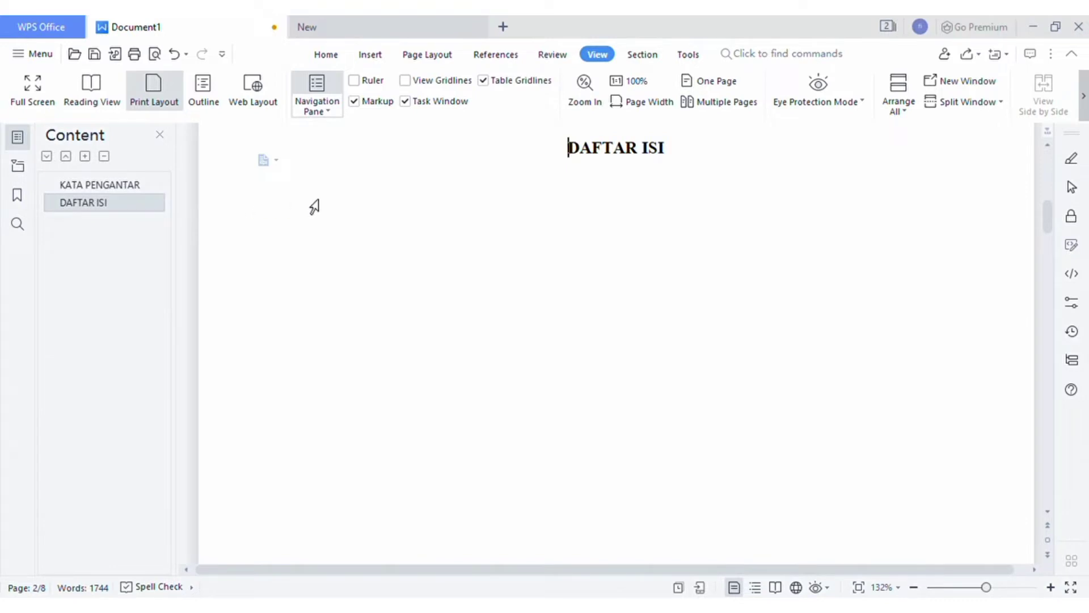
{"action": "scroll", "coordinate": [311, 207], "scroll_direction": "down", "scroll_amount": 1}
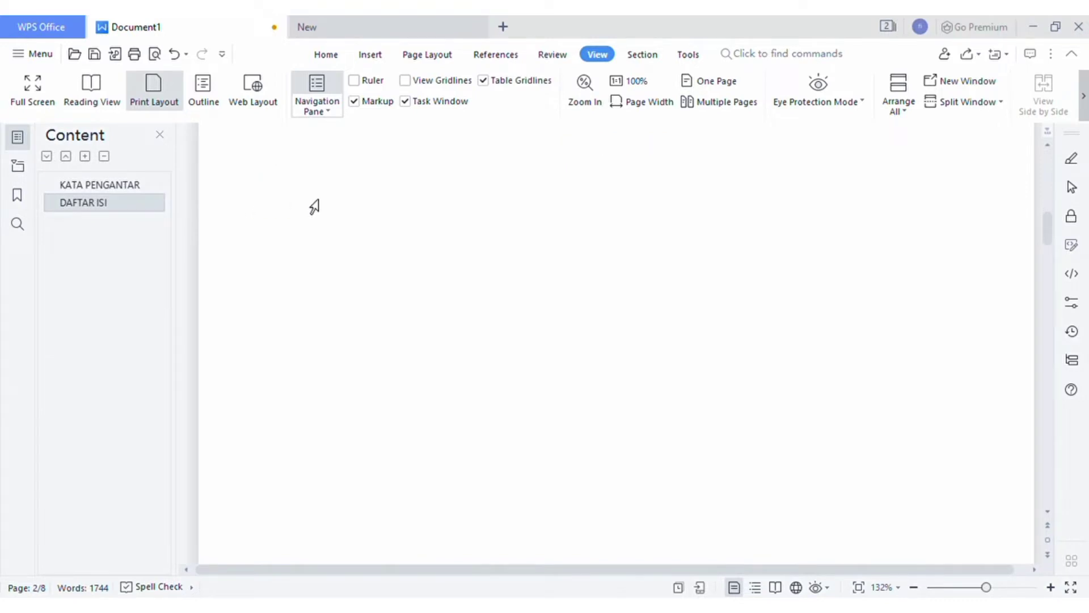
{"action": "scroll", "coordinate": [315, 207], "scroll_direction": "down", "scroll_amount": 1}
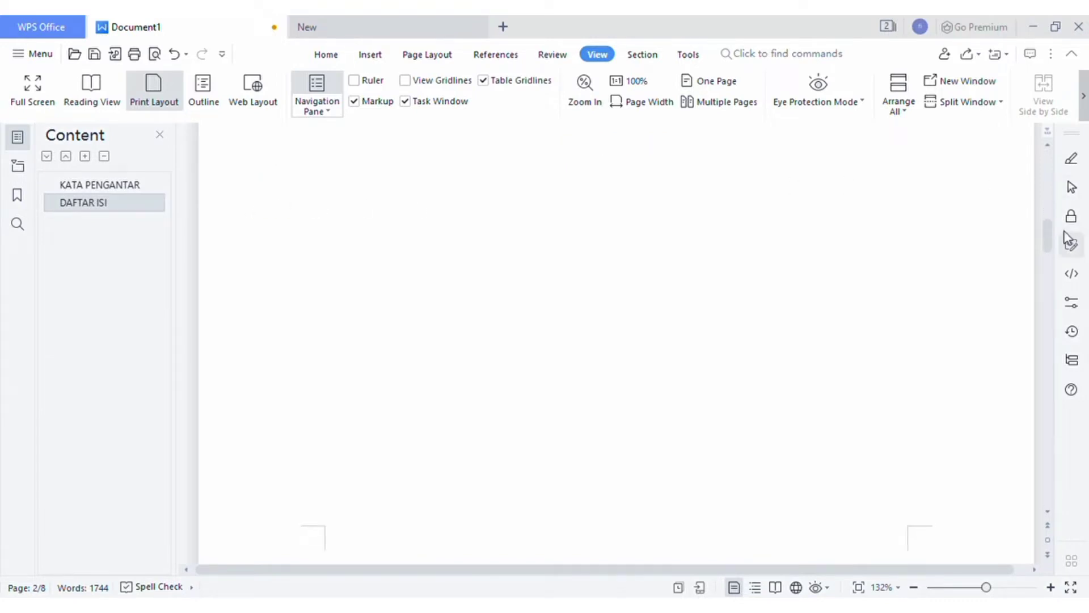
{"action": "left_click_drag", "start_coordinate": [1046, 228], "coordinate": [1061, 246]}
{"action": "scroll", "coordinate": [1064, 249], "scroll_direction": "down", "scroll_amount": 1}
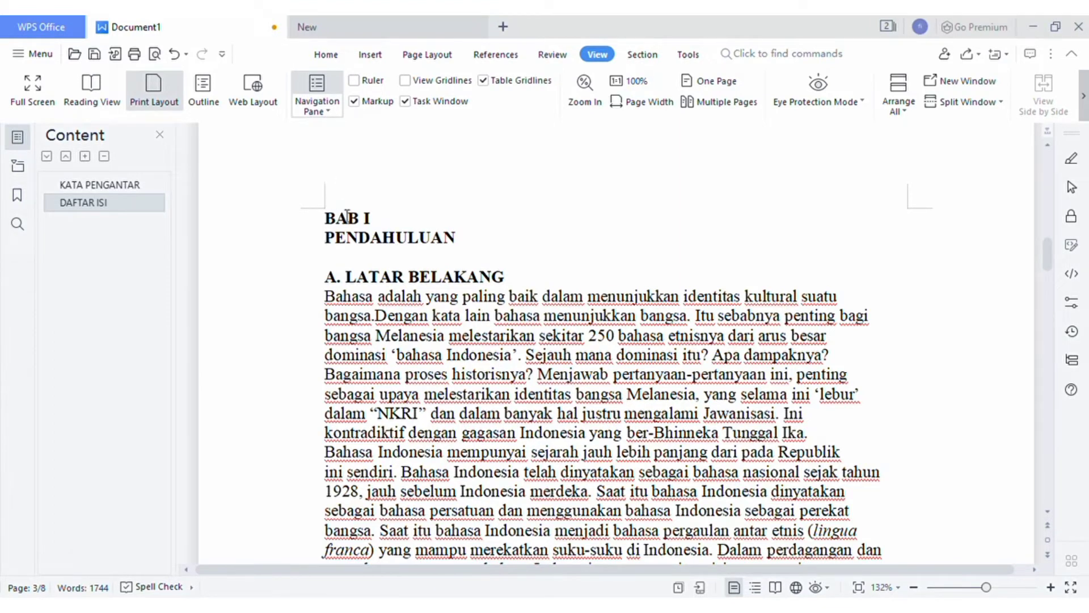
{"action": "left_click", "coordinate": [326, 55]}
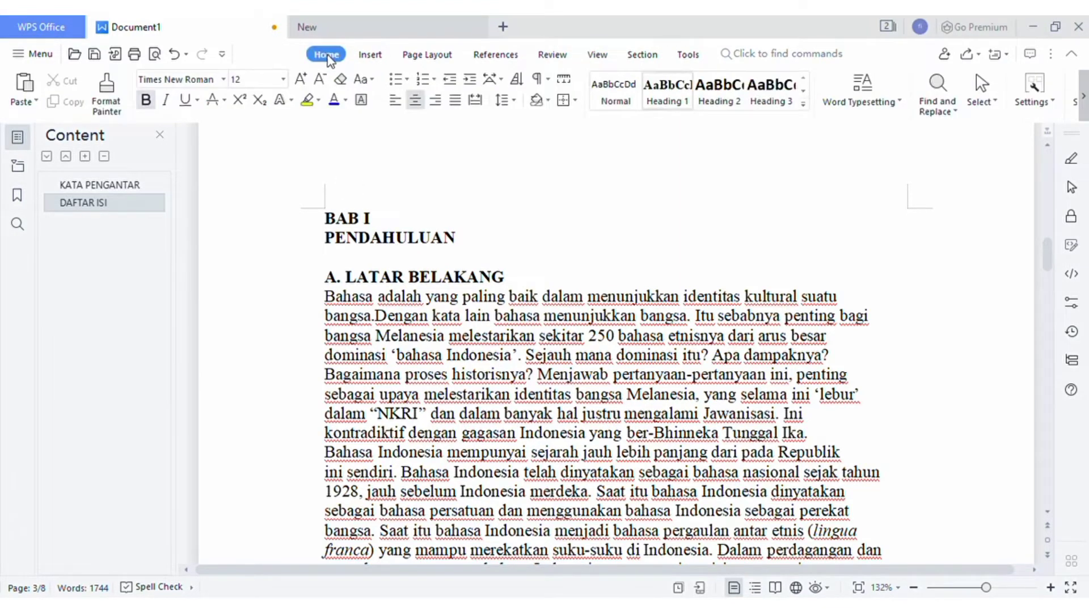
{"action": "left_click", "coordinate": [334, 245]}
{"action": "left_click_drag", "start_coordinate": [458, 239], "coordinate": [326, 218]}
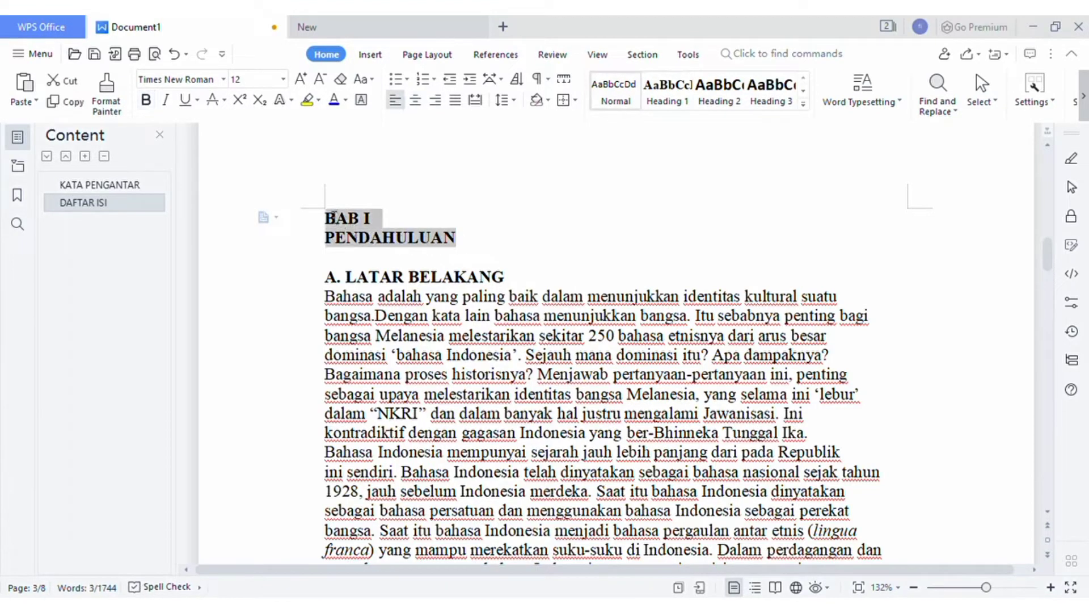
{"action": "left_click", "coordinate": [675, 90]}
- Check the BAB I and PENDAHULUAN entries in the navigation pane and undo the Heading 1 style on both lines
{"action": "left_click", "coordinate": [76, 227]}
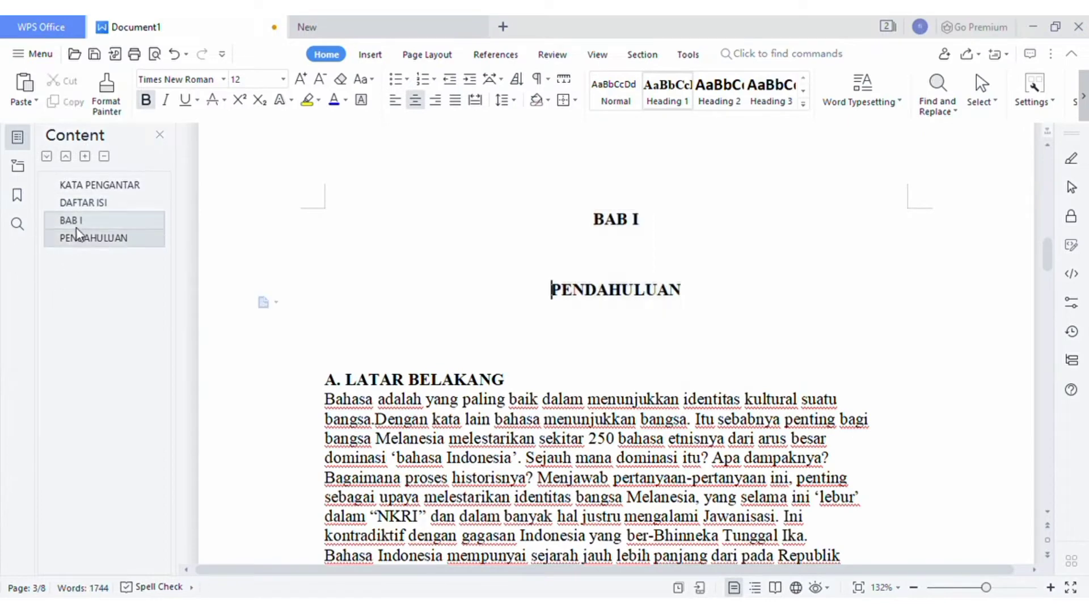
{"action": "left_click", "coordinate": [76, 224]}
{"action": "left_click", "coordinate": [81, 242]}
{"action": "left_click", "coordinate": [81, 227]}
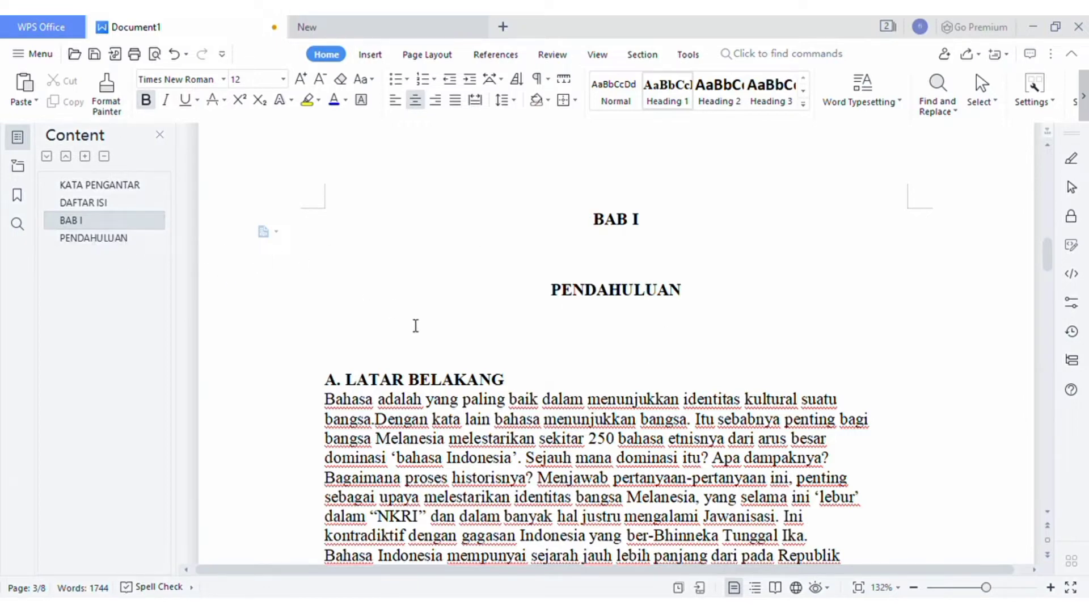
{"action": "left_click", "coordinate": [170, 56]}
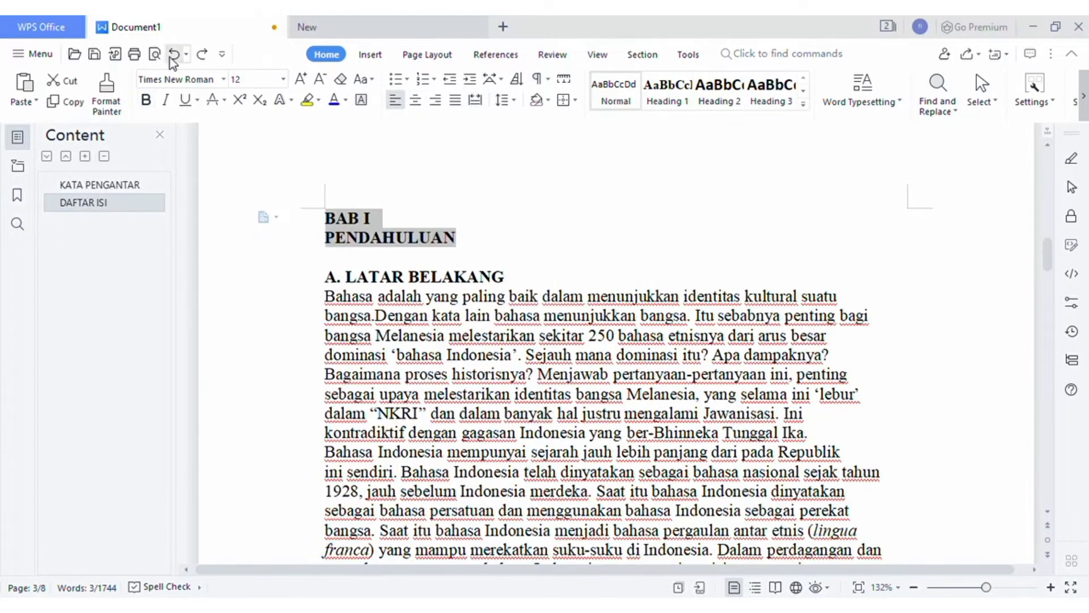
- Replace the paragraph break between BAB I and PENDAHULUAN with a manual line break
{"action": "left_click", "coordinate": [436, 259]}
{"action": "left_click", "coordinate": [327, 238]}
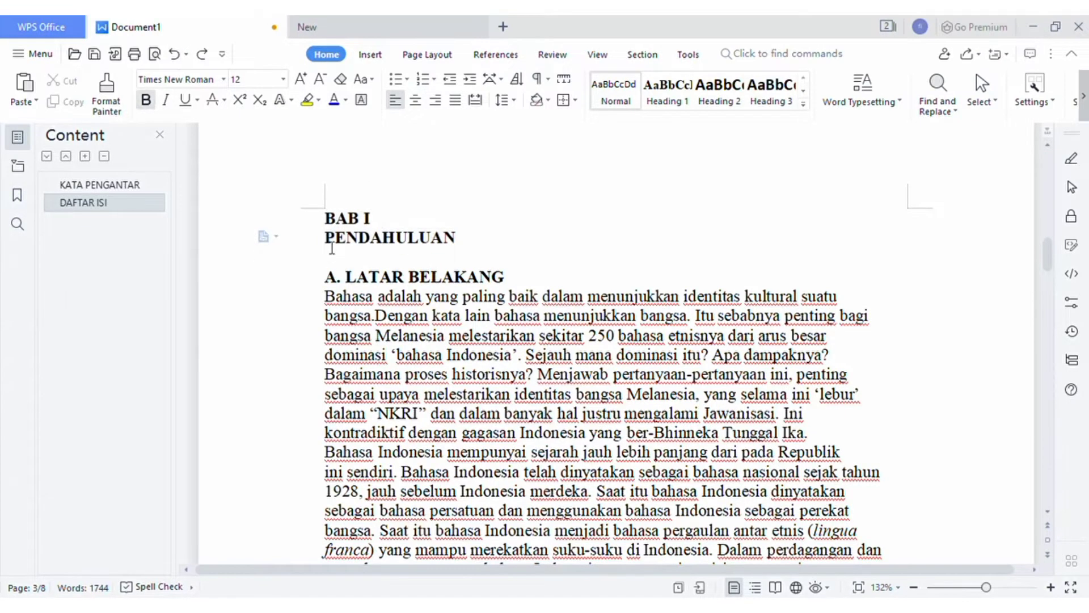
{"action": "key", "text": "BackSpace"}
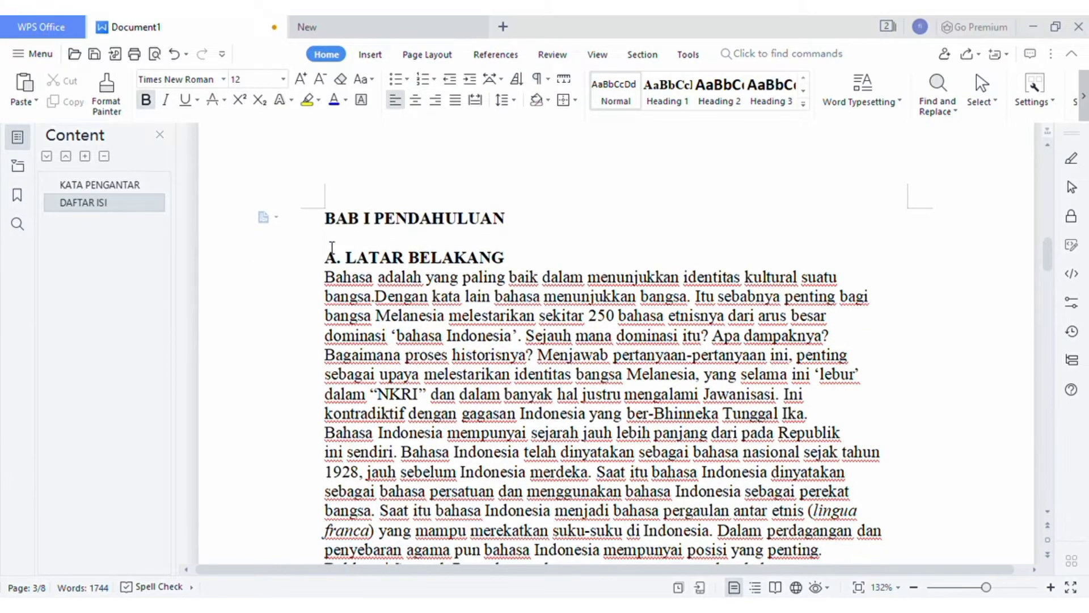
{"action": "key", "text": "shift+Return"}
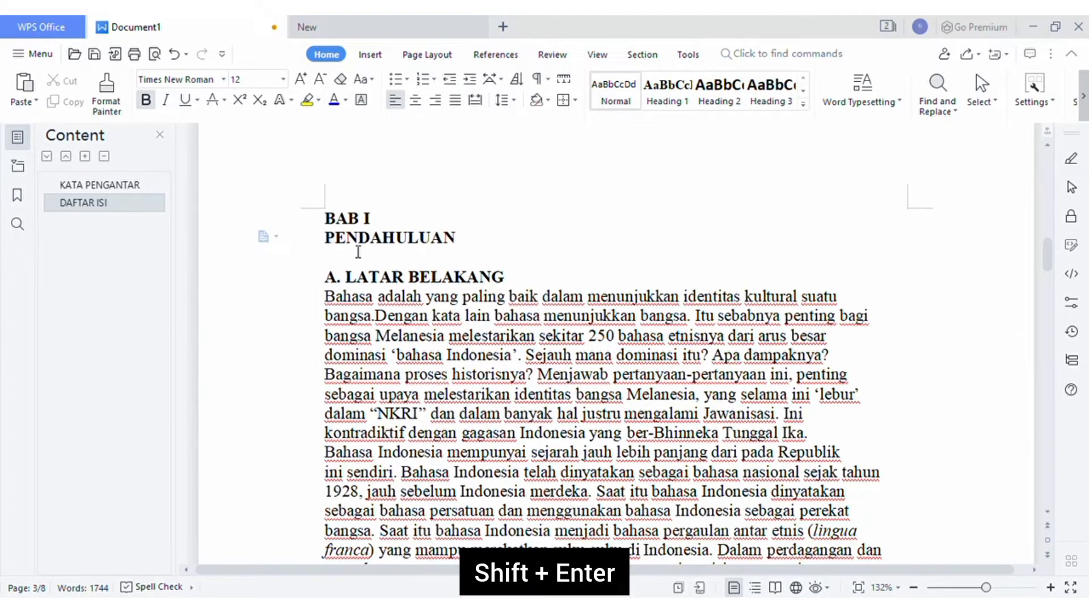
- Apply the Heading 1 style to the two-line BAB I PENDAHULUAN title
{"action": "left_click_drag", "start_coordinate": [469, 238], "coordinate": [329, 221]}
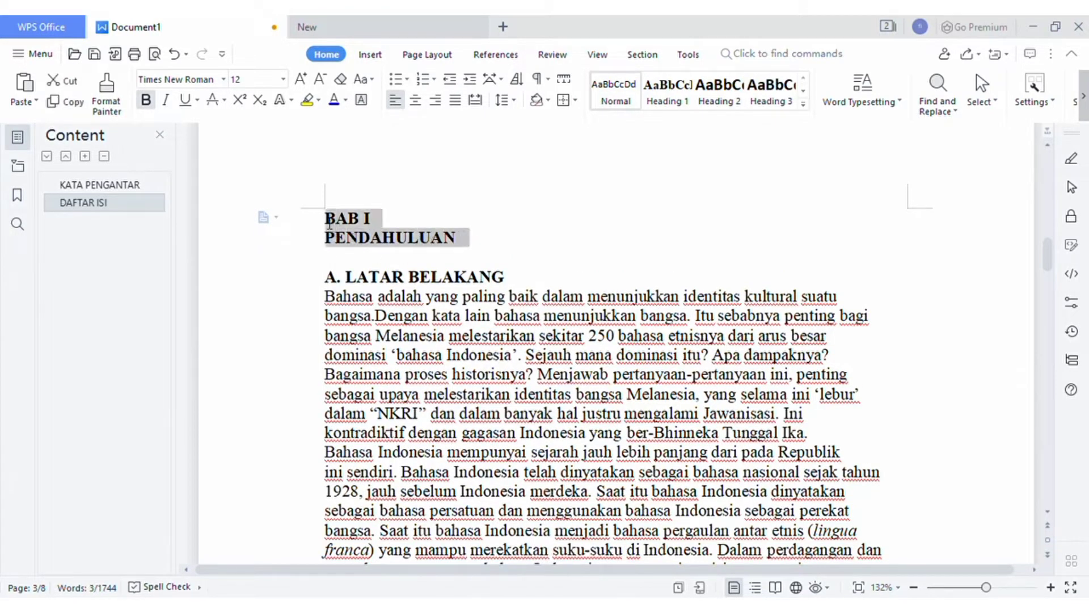
{"action": "left_click", "coordinate": [666, 89]}
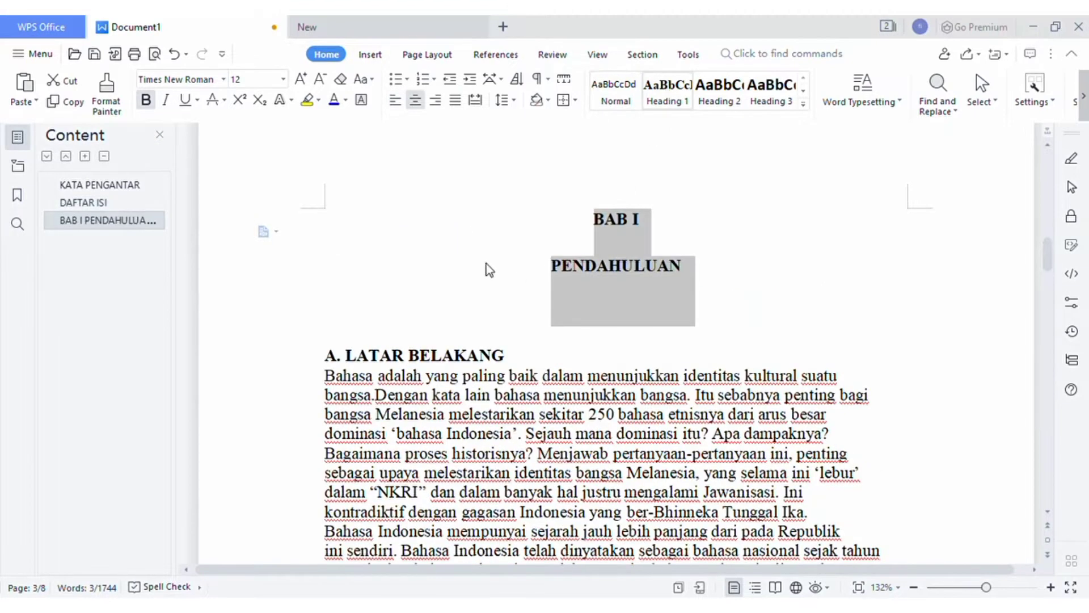
{"action": "left_click", "coordinate": [615, 270]}
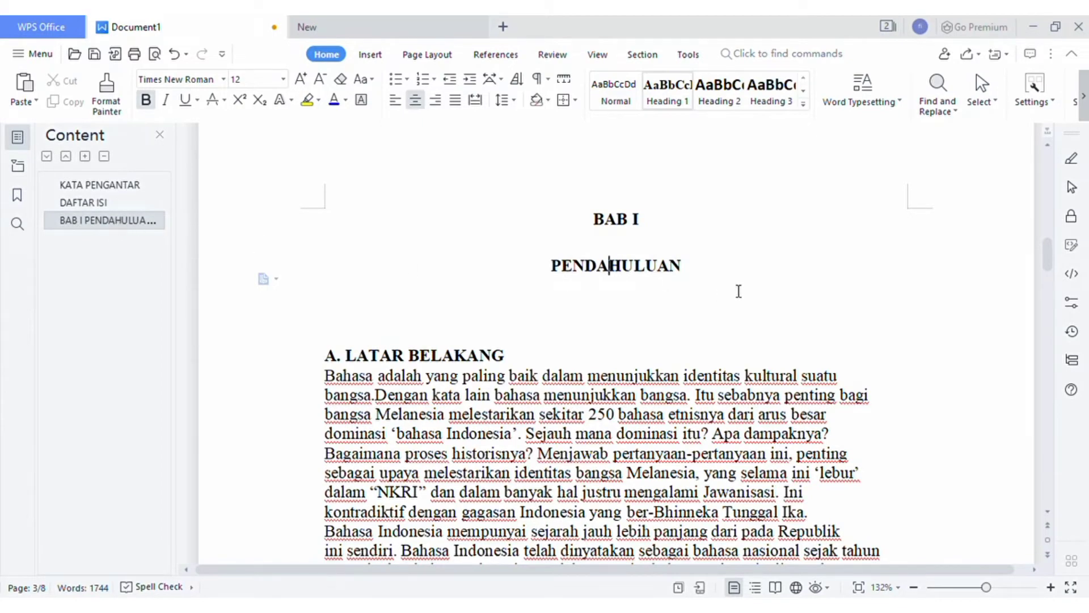
- Remove the empty lines above the BAB II title so it starts at the upper margin of its page
{"action": "left_click_drag", "start_coordinate": [1049, 255], "coordinate": [1061, 295]}
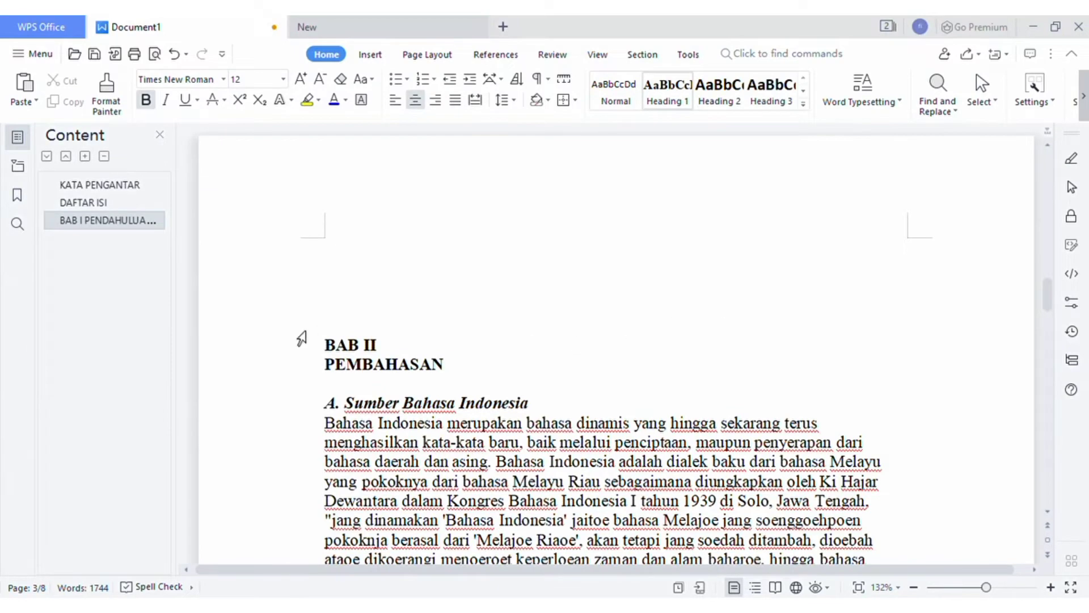
{"action": "left_click", "coordinate": [331, 347]}
{"action": "scroll", "coordinate": [339, 351], "scroll_direction": "down", "scroll_amount": 1}
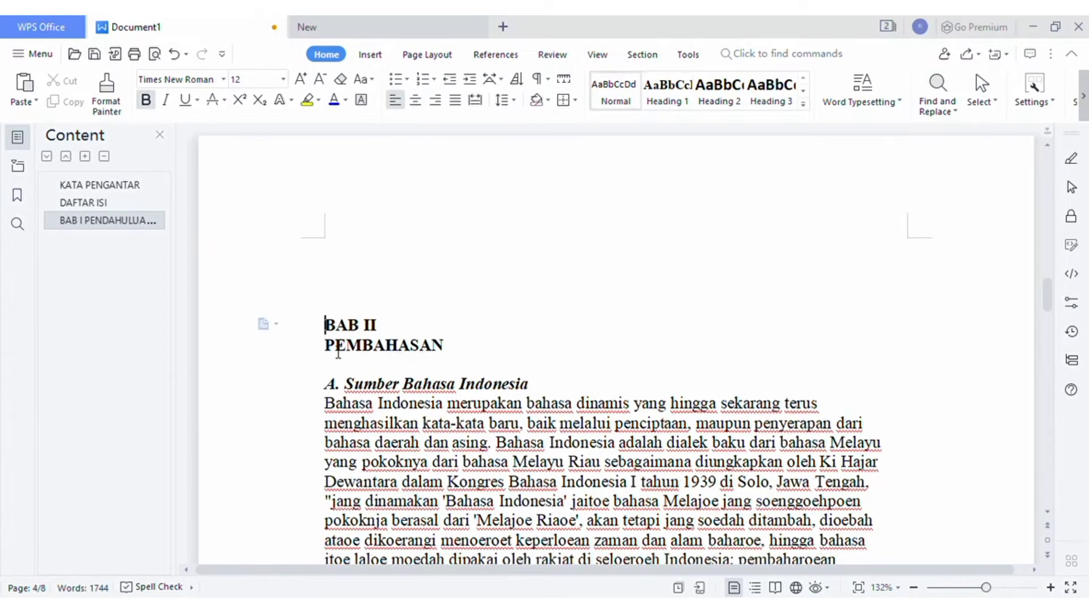
{"action": "scroll", "coordinate": [339, 352], "scroll_direction": "down", "scroll_amount": 3}
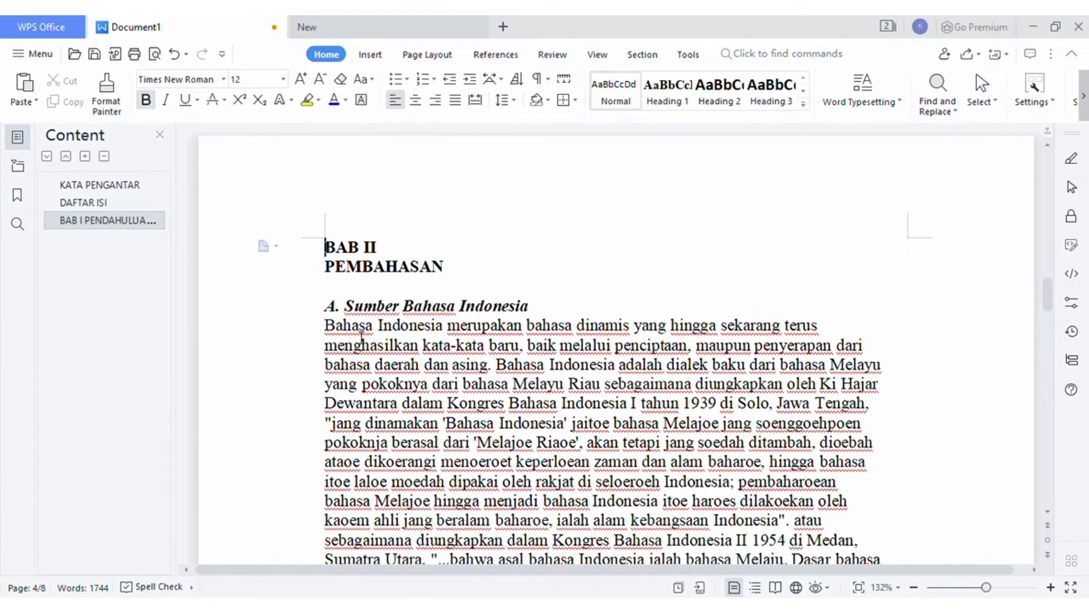
- Join BAB II and PEMBAHASAN into one paragraph with a manual line break and apply Heading 1 to it
{"action": "left_click", "coordinate": [326, 278]}
{"action": "key", "text": "BackSpace"}
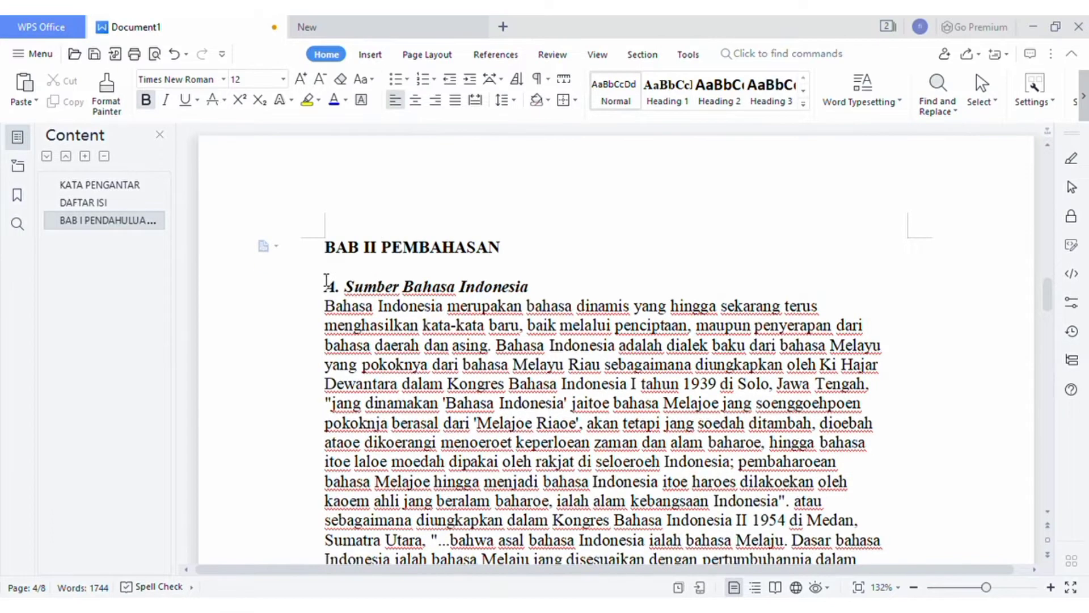
{"action": "key", "text": "shift+Return"}
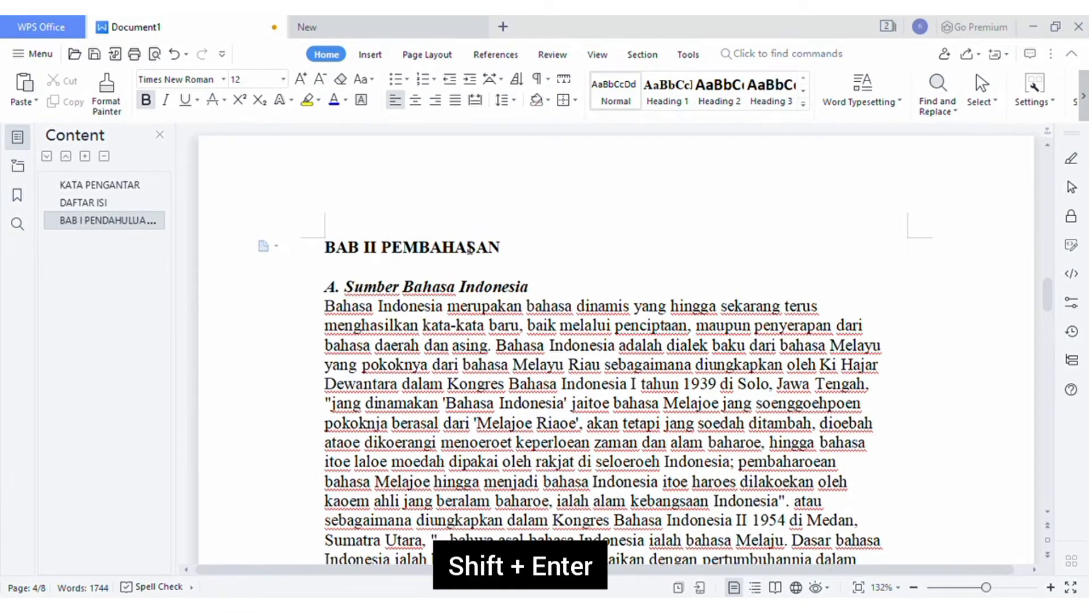
{"action": "left_click_drag", "start_coordinate": [485, 265], "coordinate": [305, 263]}
{"action": "left_click", "coordinate": [667, 91]}
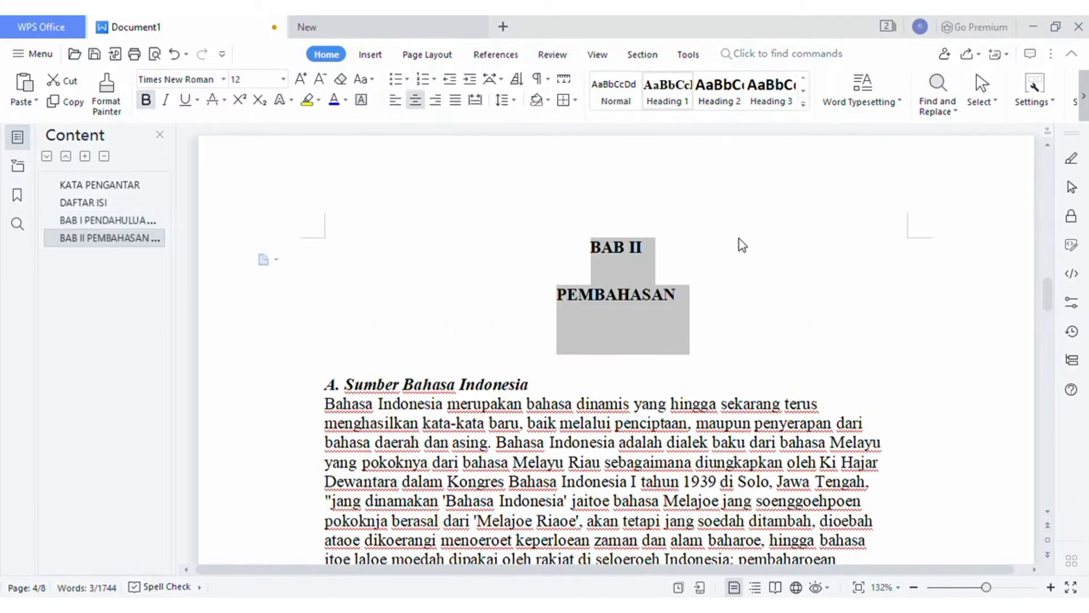
- Remove the empty lines above the BAB III title so it starts at the upper margin of its page
{"action": "left_click_drag", "start_coordinate": [1047, 294], "coordinate": [1056, 429]}
{"action": "left_click", "coordinate": [328, 296]}
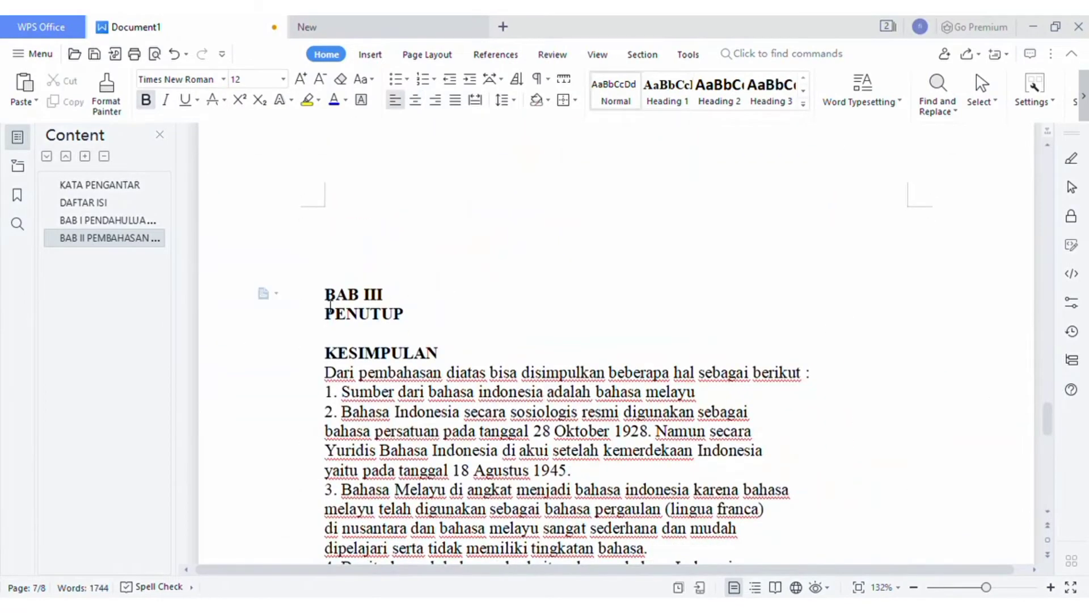
{"action": "scroll", "coordinate": [330, 303], "scroll_direction": "down", "scroll_amount": 2}
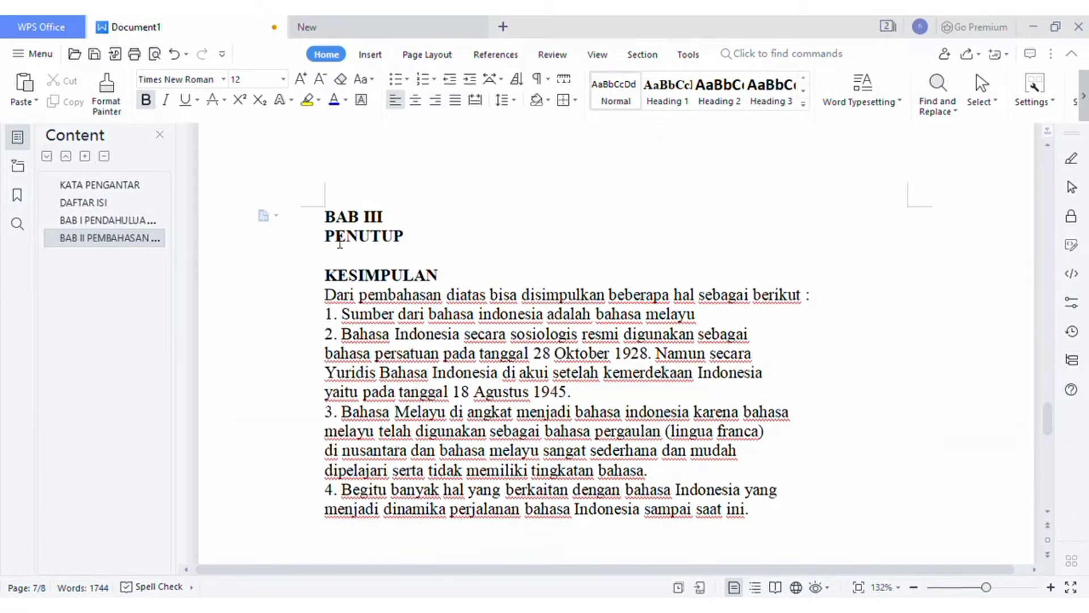
- Join BAB III and PENUTUP into one paragraph with a manual line break and apply Heading 1 to it
{"action": "left_click", "coordinate": [333, 239]}
{"action": "key", "text": "BackSpace"}
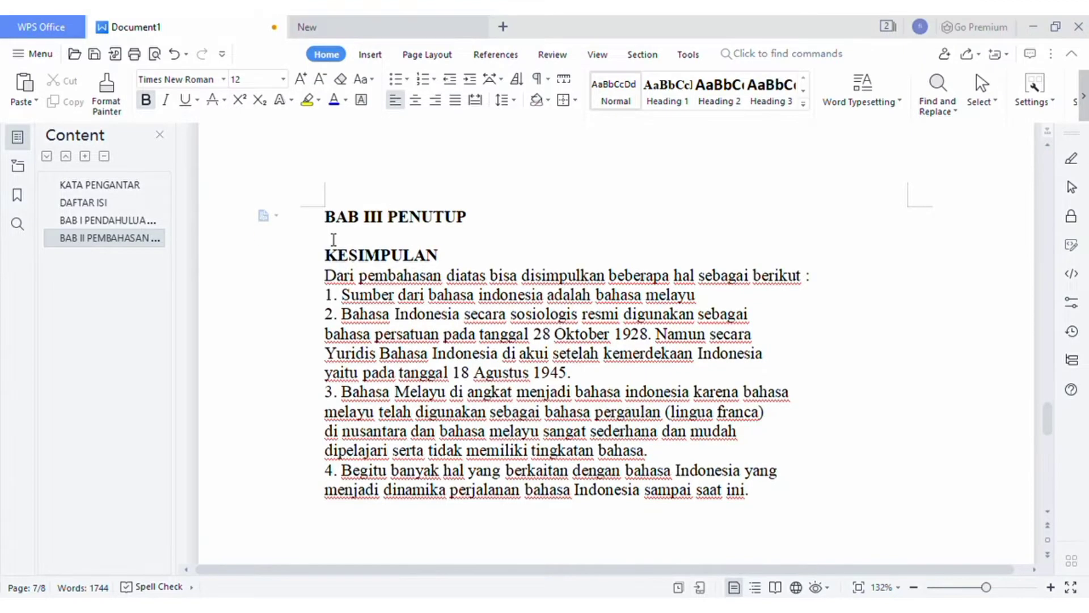
{"action": "key", "text": "shift+Return"}
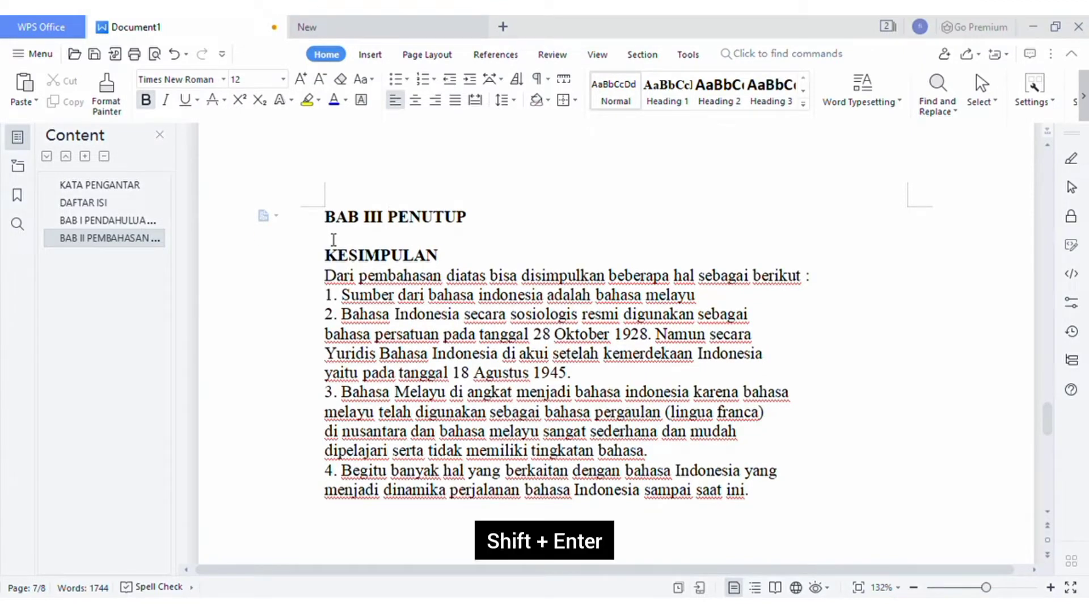
{"action": "left_click_drag", "start_coordinate": [420, 243], "coordinate": [336, 224]}
{"action": "left_click", "coordinate": [652, 87]}
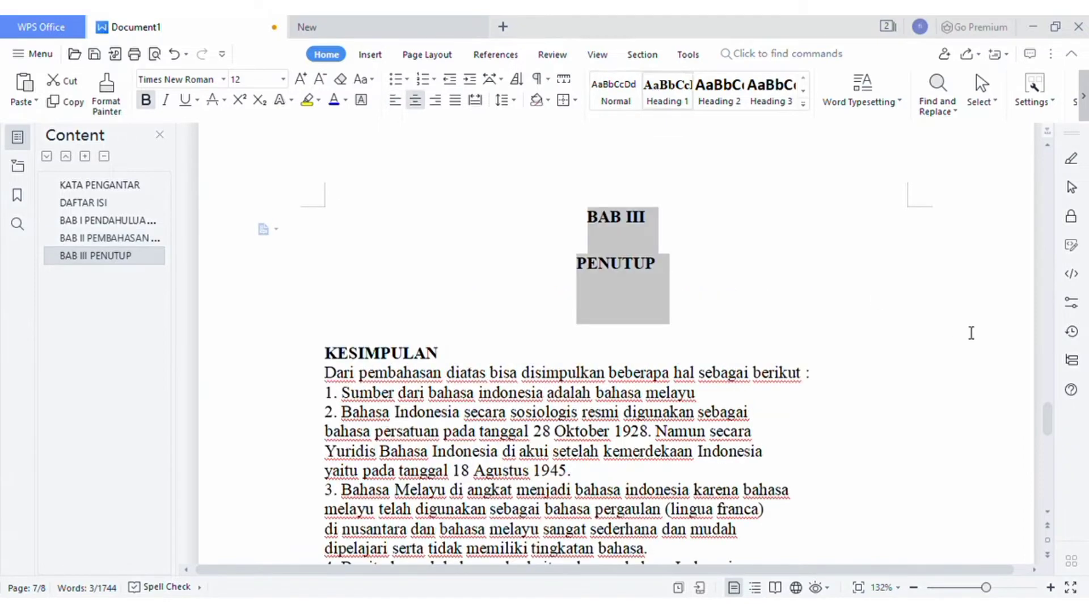
{"action": "left_click", "coordinate": [864, 251]}
- Remove the empty lines above the DAFTAR PUSTAKA title on the last page and apply the Heading 1 style to it
{"action": "left_click_drag", "start_coordinate": [1049, 408], "coordinate": [1049, 443]}
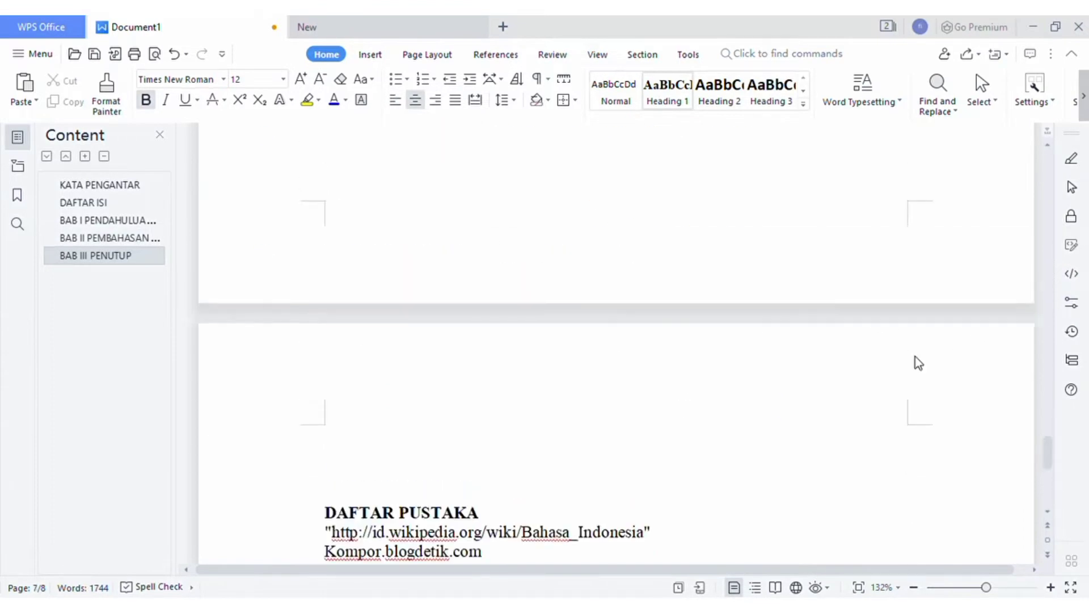
{"action": "left_click", "coordinate": [327, 513]}
{"action": "scroll", "coordinate": [328, 505], "scroll_direction": "down", "scroll_amount": 3}
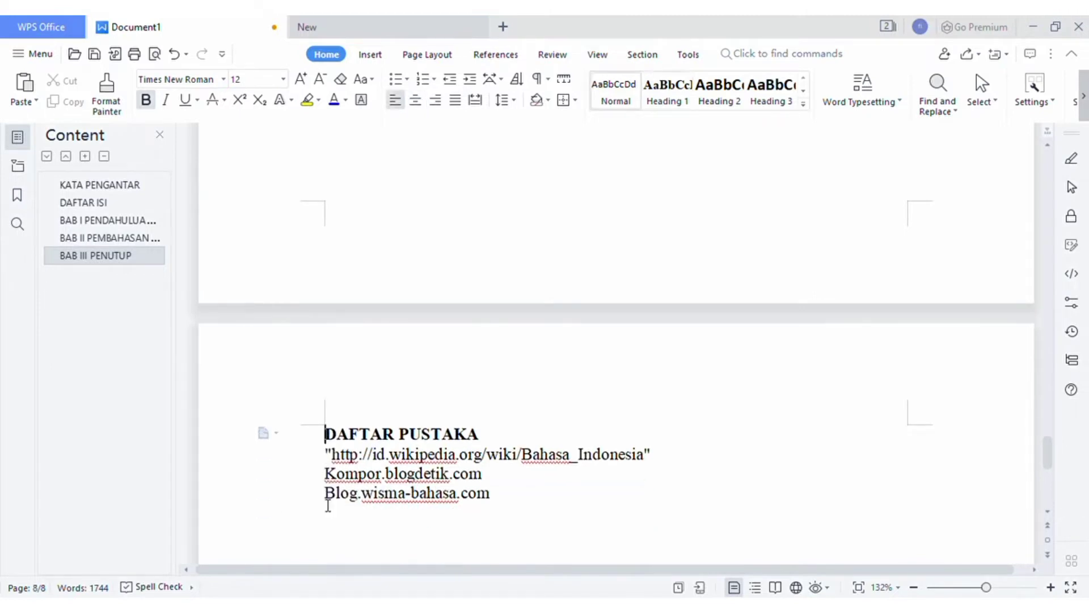
{"action": "left_click_drag", "start_coordinate": [485, 434], "coordinate": [338, 431]}
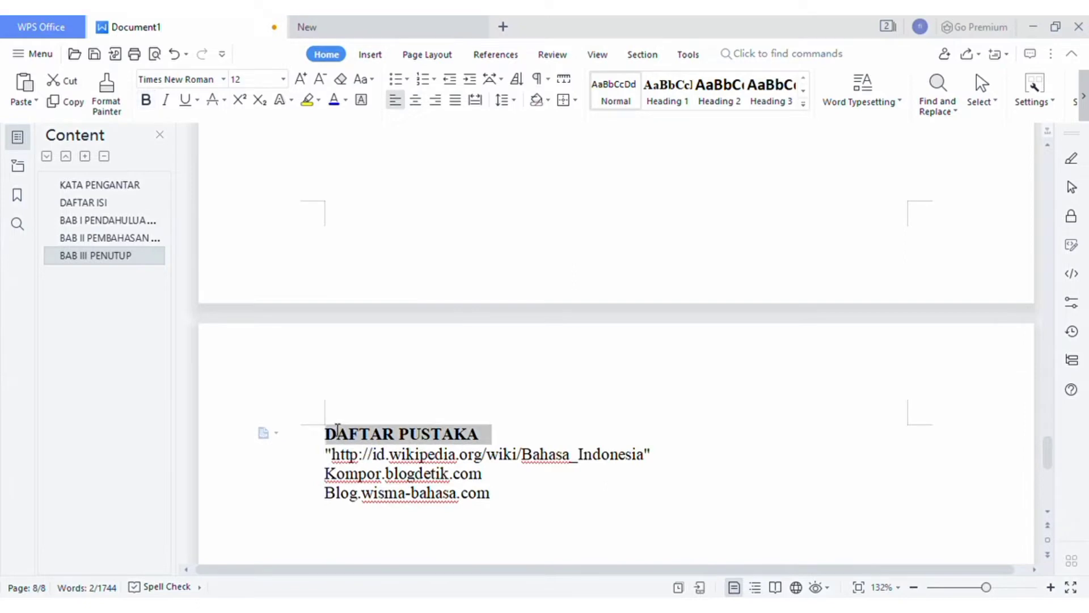
{"action": "left_click", "coordinate": [686, 104]}
{"action": "left_click", "coordinate": [591, 456]}
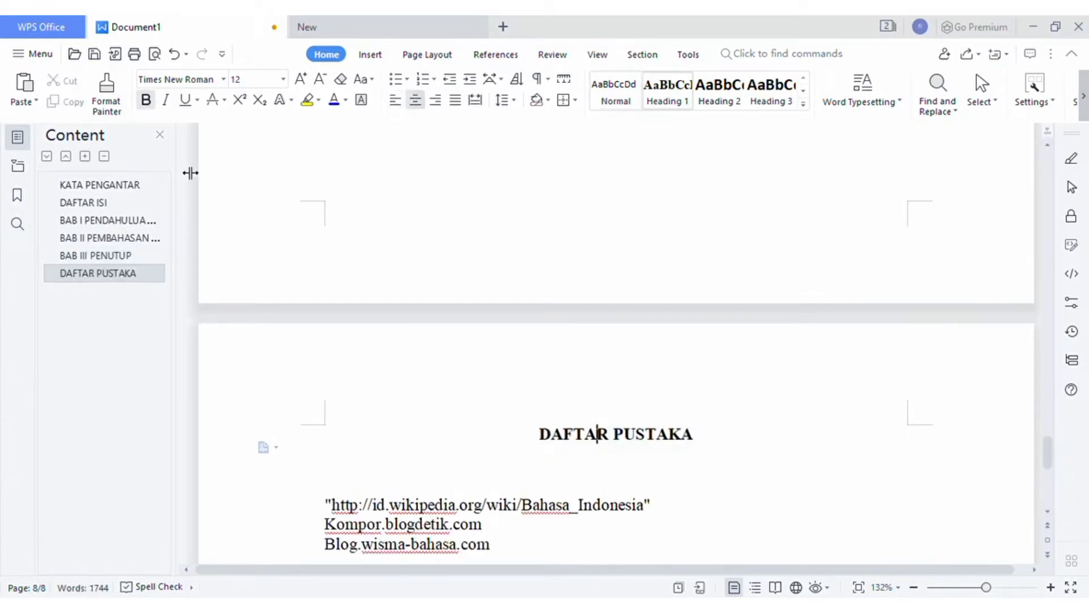
- Check the chapter and DAFTAR PUSTAKA headings by jumping to each of them from the navigation pane
{"action": "left_click", "coordinate": [93, 254]}
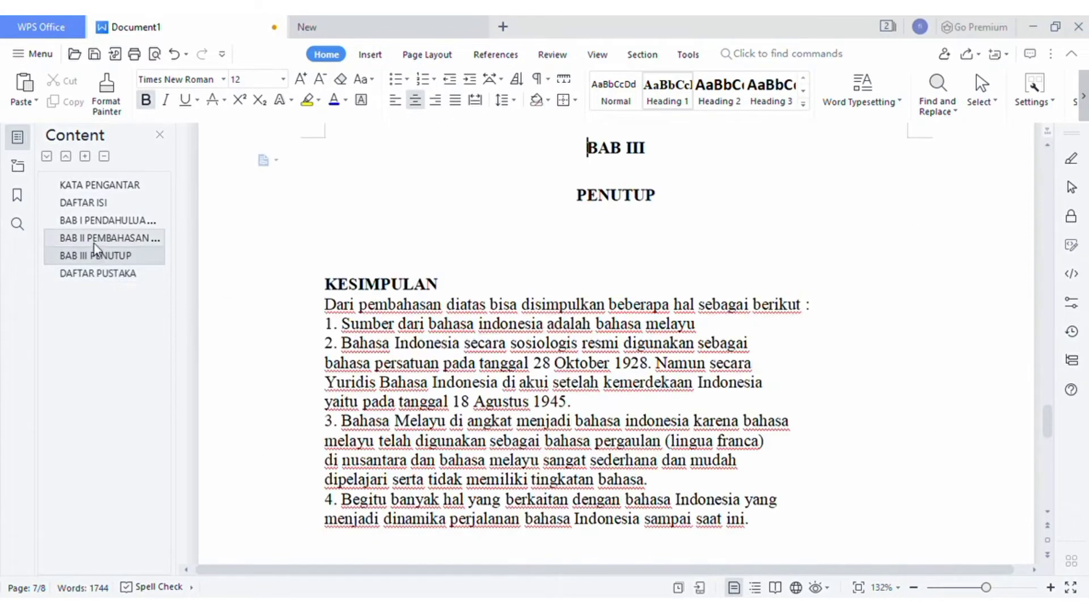
{"action": "left_click", "coordinate": [94, 242]}
{"action": "left_click", "coordinate": [102, 273]}
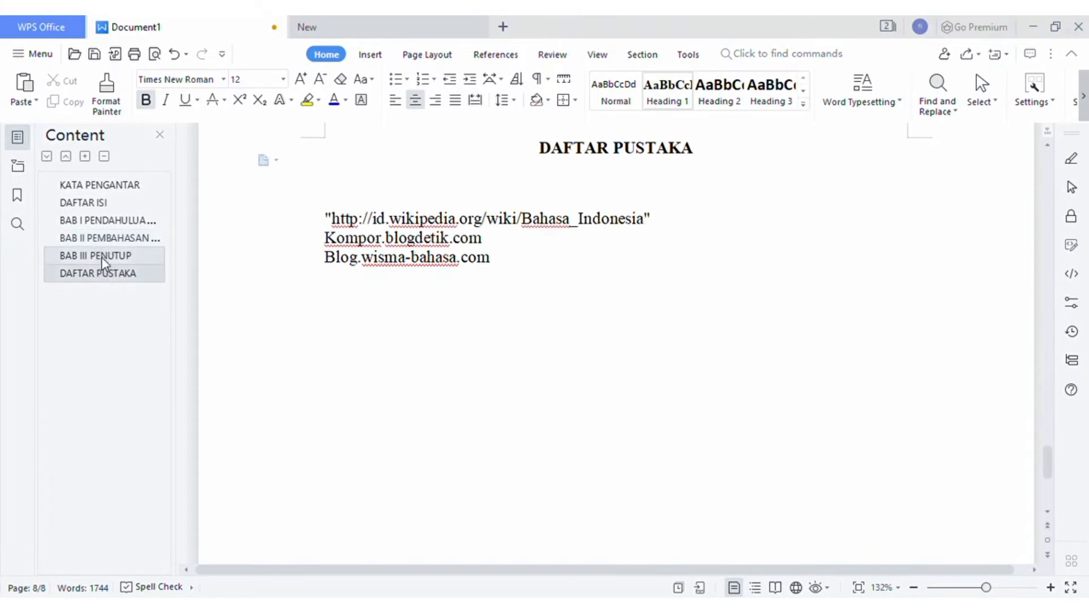
{"action": "left_click", "coordinate": [101, 257]}
{"action": "left_click", "coordinate": [98, 234]}
{"action": "left_click", "coordinate": [105, 222]}
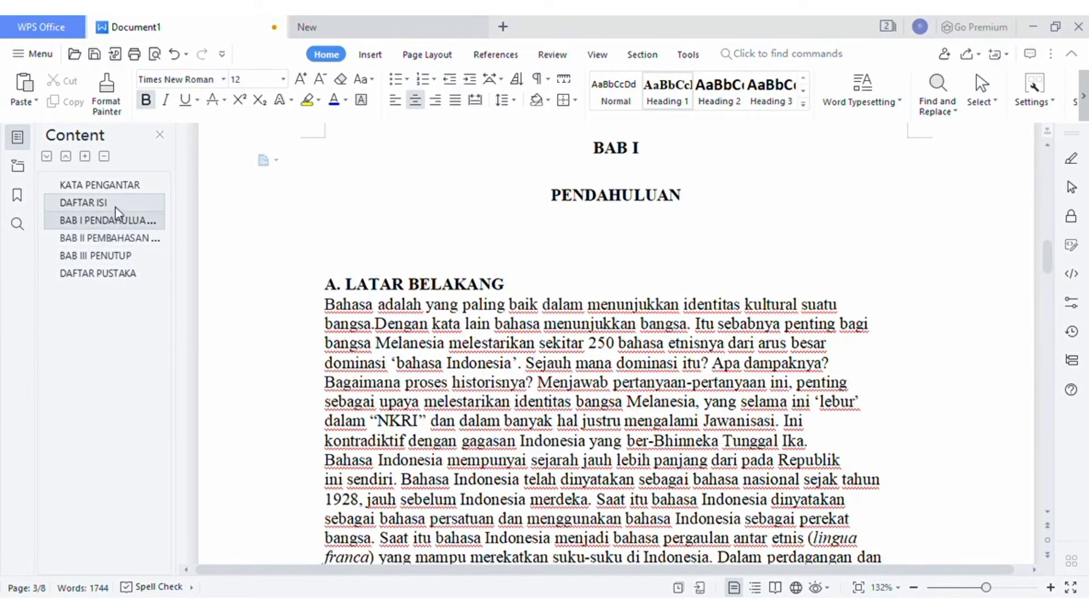
- Insert a three-level table of contents below the DAFTAR ISI title on page 2
{"action": "left_click", "coordinate": [115, 207]}
{"action": "scroll", "coordinate": [567, 318], "scroll_direction": "up", "scroll_amount": 3}
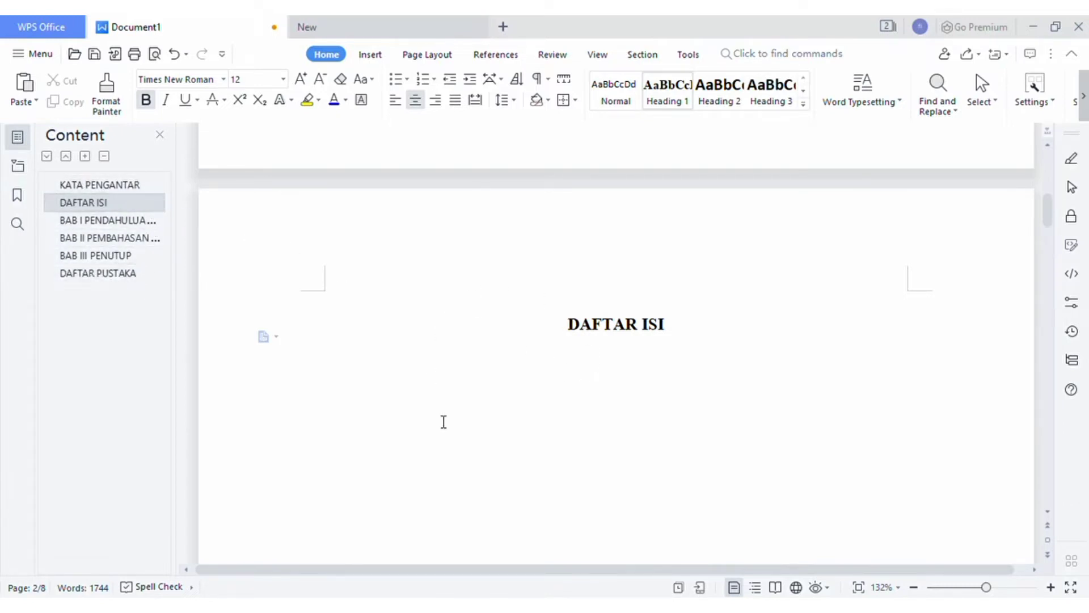
{"action": "left_click", "coordinate": [633, 343]}
{"action": "left_click", "coordinate": [671, 338]}
{"action": "left_click", "coordinate": [516, 57]}
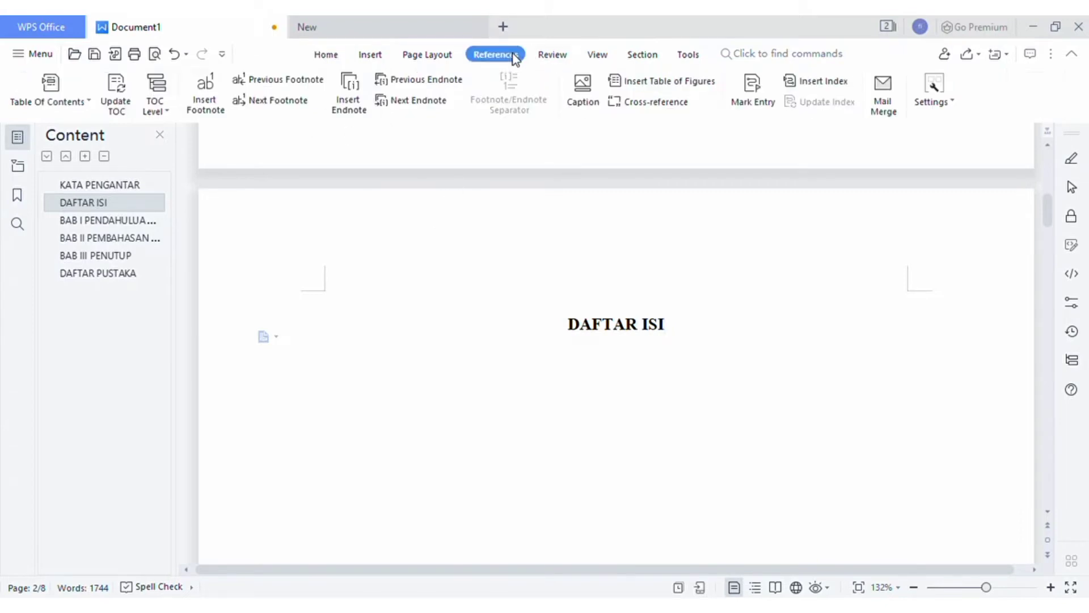
{"action": "left_click", "coordinate": [74, 105]}
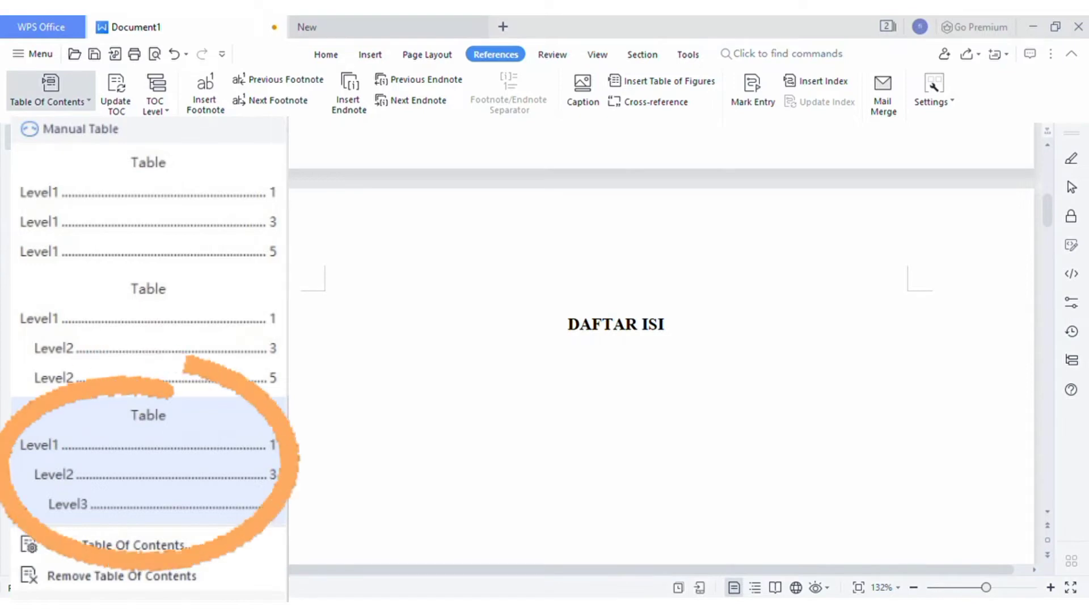
{"action": "left_click", "coordinate": [145, 414]}
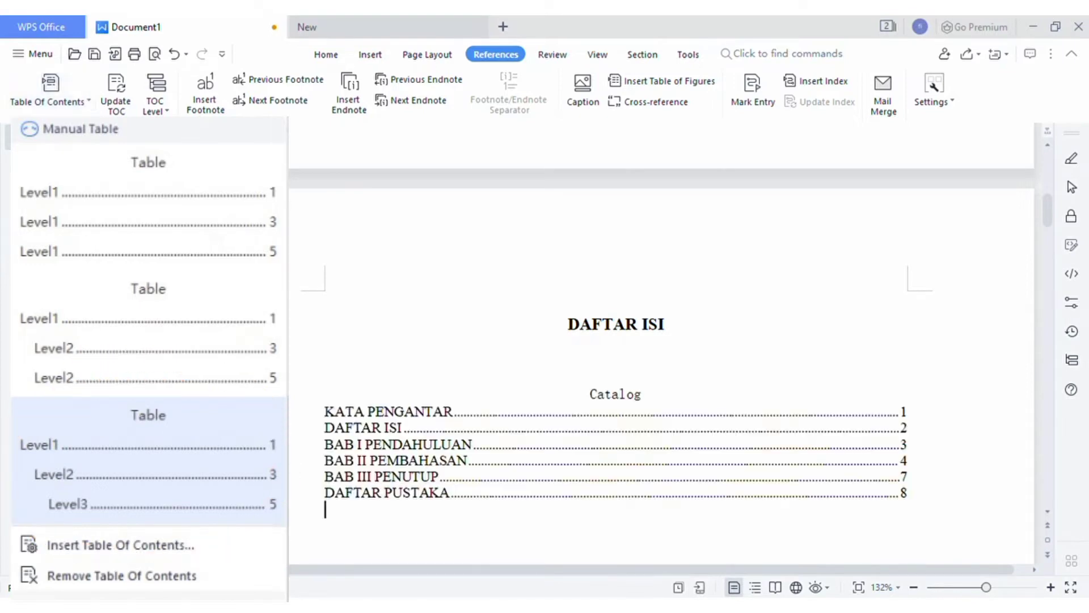
- Delete the Catalog title above the entries of the inserted table of contents
{"action": "scroll", "coordinate": [528, 404], "scroll_direction": "down", "scroll_amount": 2}
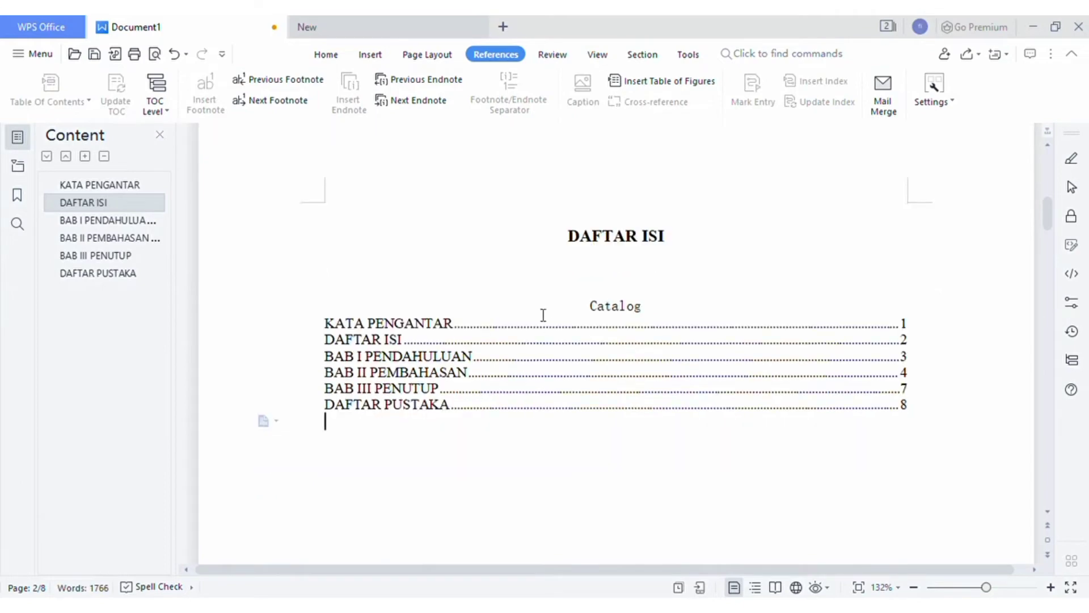
{"action": "left_click_drag", "start_coordinate": [647, 309], "coordinate": [595, 301]}
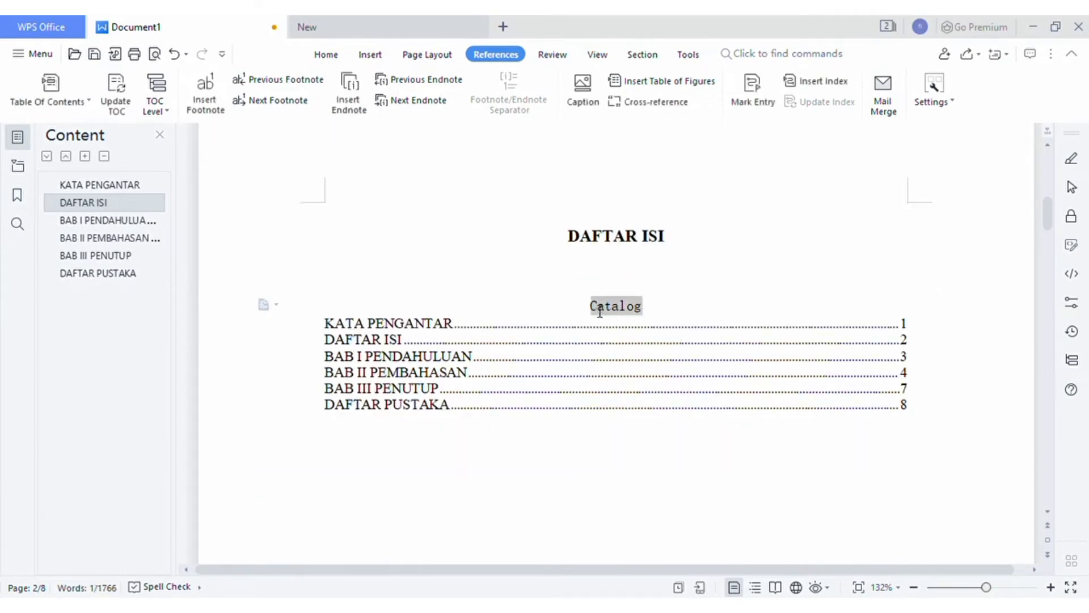
{"action": "key", "text": "BackSpace"}
{"action": "left_click", "coordinate": [599, 395]}
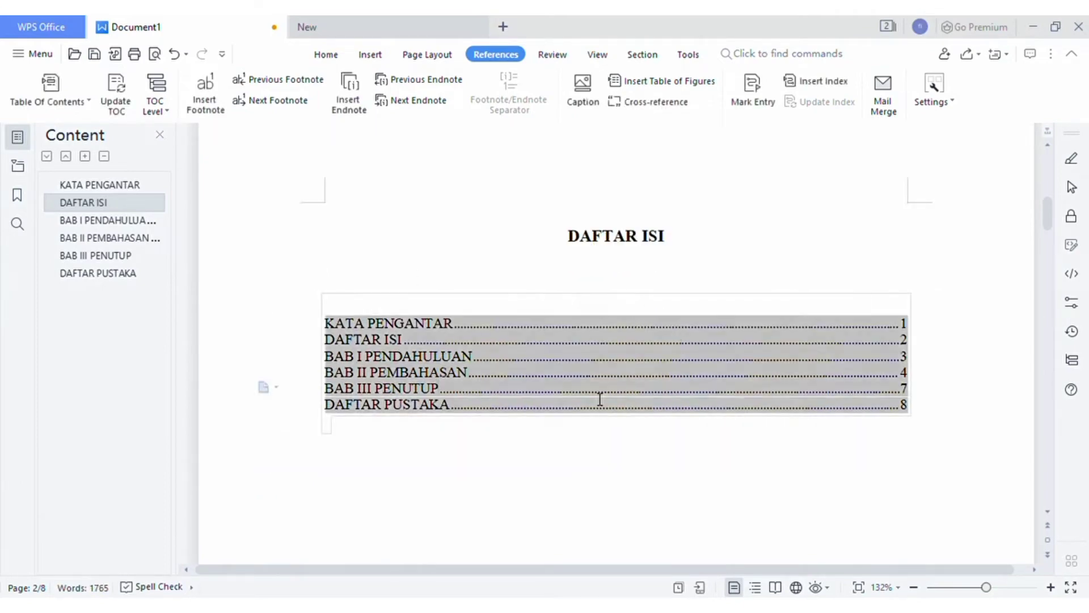
{"action": "left_click", "coordinate": [571, 379]}
{"action": "left_click", "coordinate": [780, 244]}
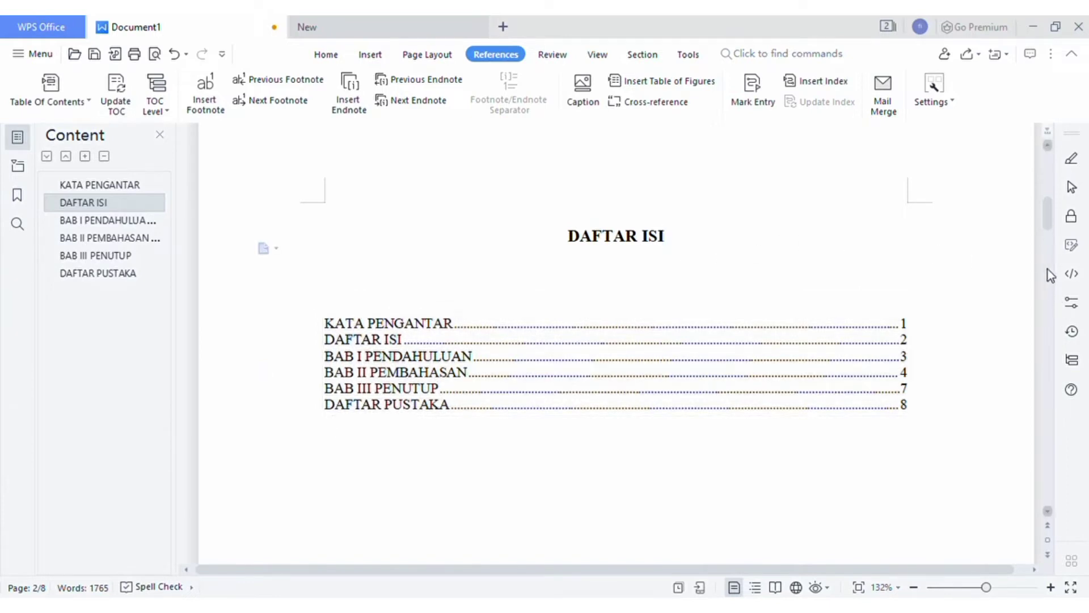
- Apply the Heading 2 style to the subheading A. LATAR BELAKANG under BAB I PENDAHULUAN
{"action": "left_click_drag", "start_coordinate": [1045, 223], "coordinate": [1049, 182]}
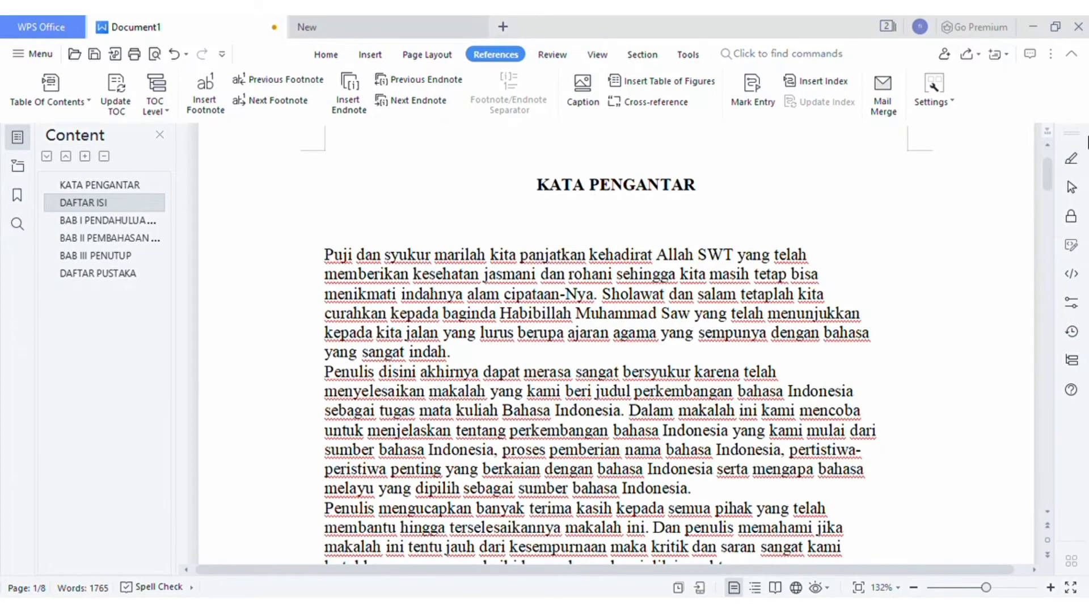
{"action": "left_click_drag", "start_coordinate": [1054, 172], "coordinate": [1063, 255]}
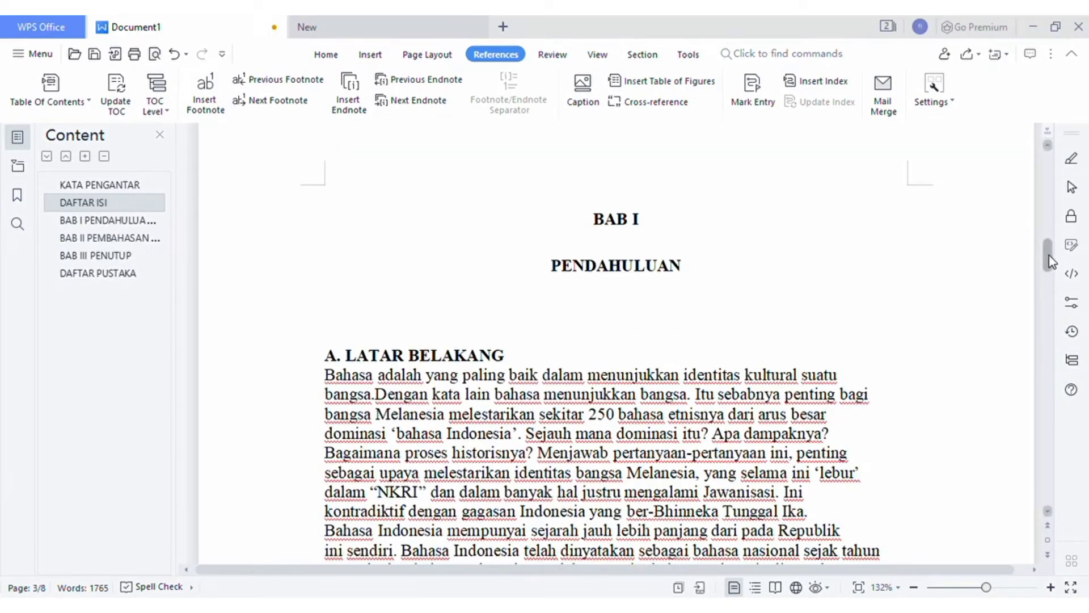
{"action": "mouse_move", "coordinate": [1050, 257]}
{"action": "left_mouse_down"}
{"action": "mouse_move", "coordinate": [1061, 287]}
{"action": "mouse_move", "coordinate": [1060, 256]}
{"action": "left_mouse_up"}
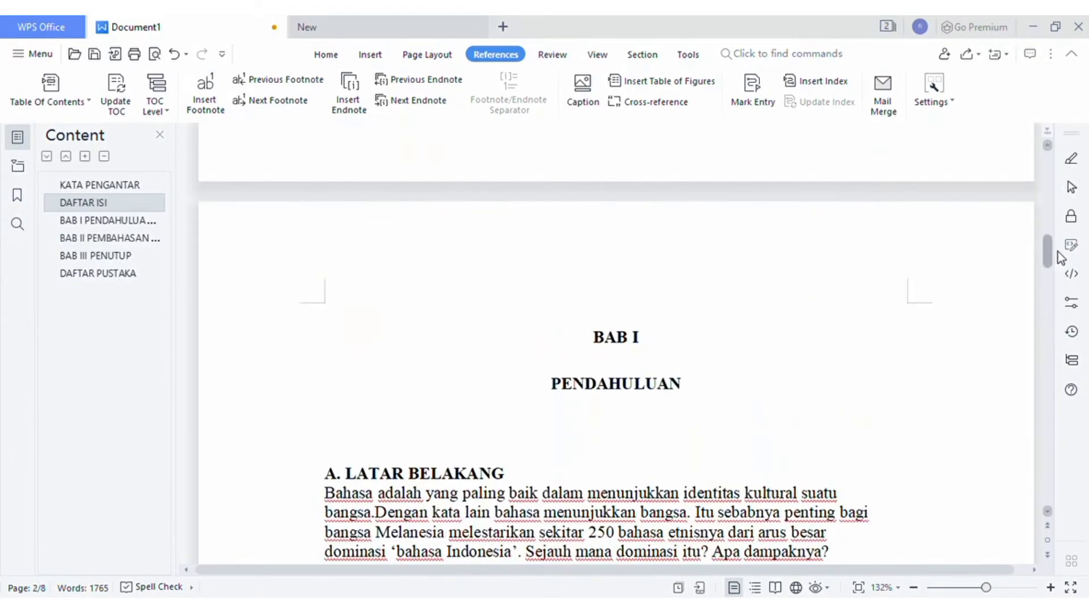
{"action": "scroll", "coordinate": [1060, 256], "scroll_direction": "down", "scroll_amount": 2}
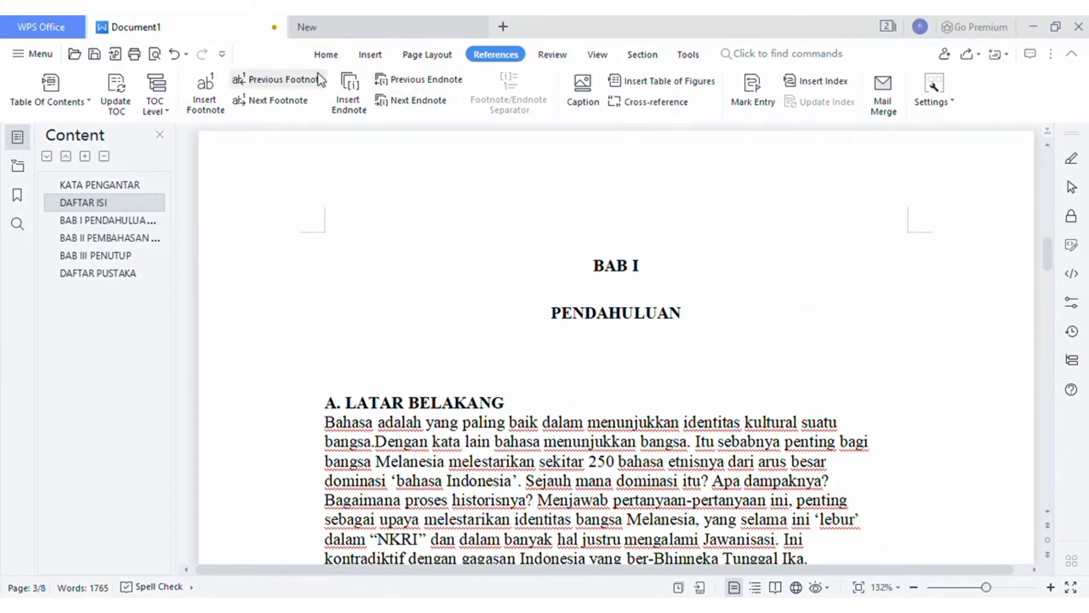
{"action": "left_click", "coordinate": [326, 54]}
{"action": "left_click_drag", "start_coordinate": [523, 408], "coordinate": [332, 407]}
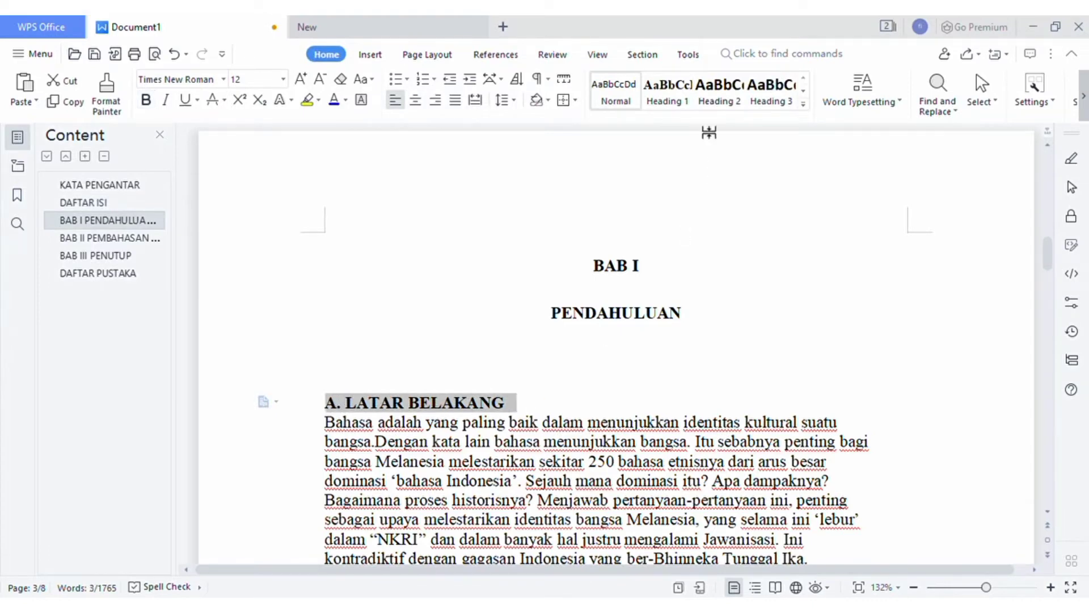
{"action": "left_click", "coordinate": [718, 94]}
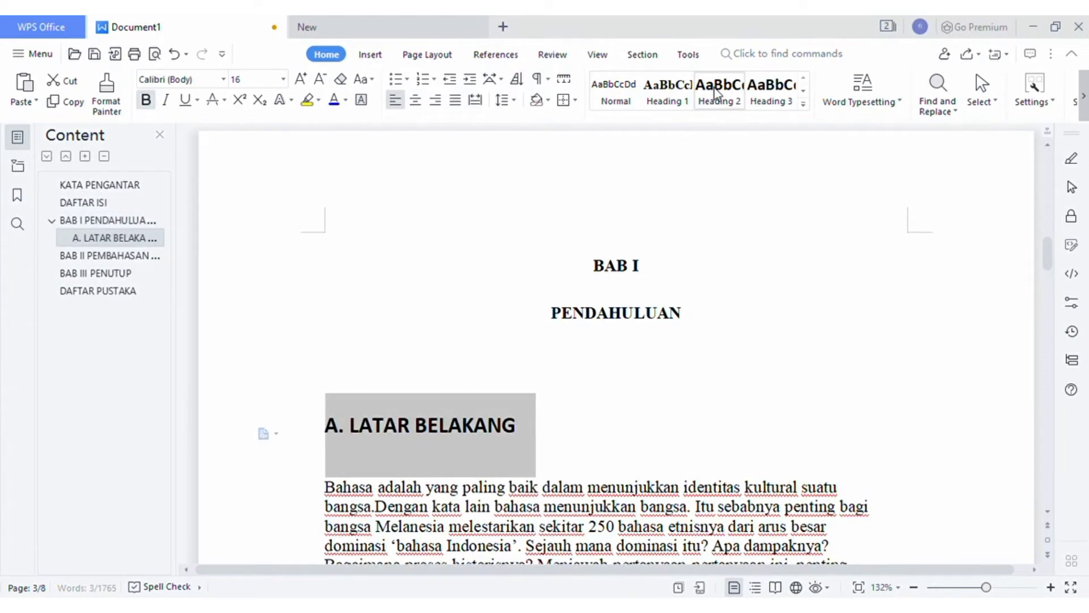
- Modify the Heading 2 style to Times New Roman, size 12, bold and left-aligned
{"action": "right_click", "coordinate": [714, 87]}
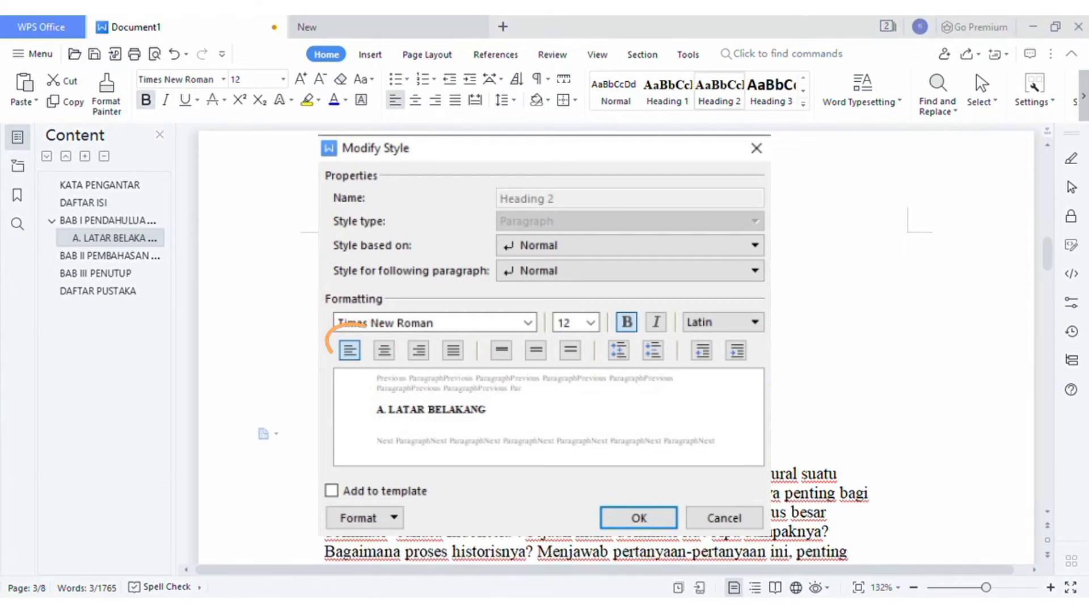
{"action": "key", "text": "Return"}
{"action": "left_click", "coordinate": [533, 417]}
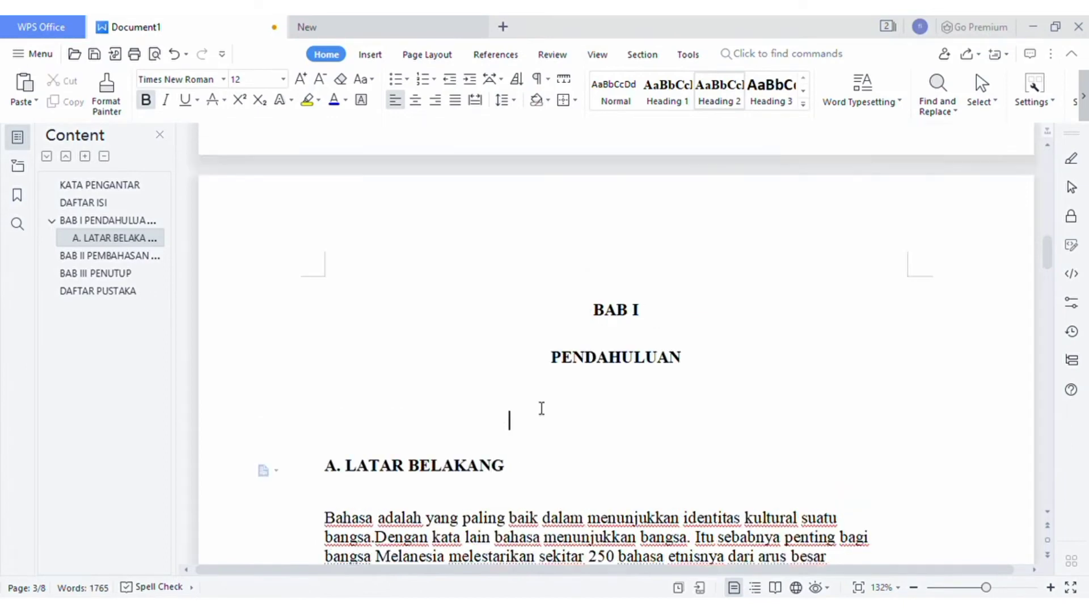
- Reset the paragraph format of the A. LATAR BELAKANG subheading to remove its extra spacing
{"action": "scroll", "coordinate": [488, 392], "scroll_direction": "down", "scroll_amount": 4}
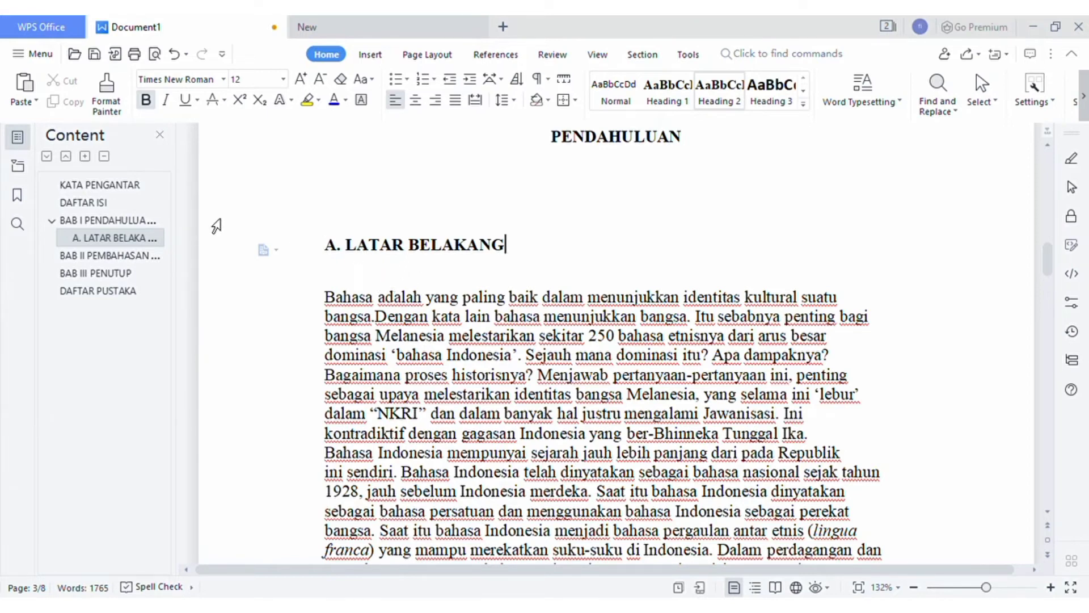
{"action": "left_click", "coordinate": [276, 253]}
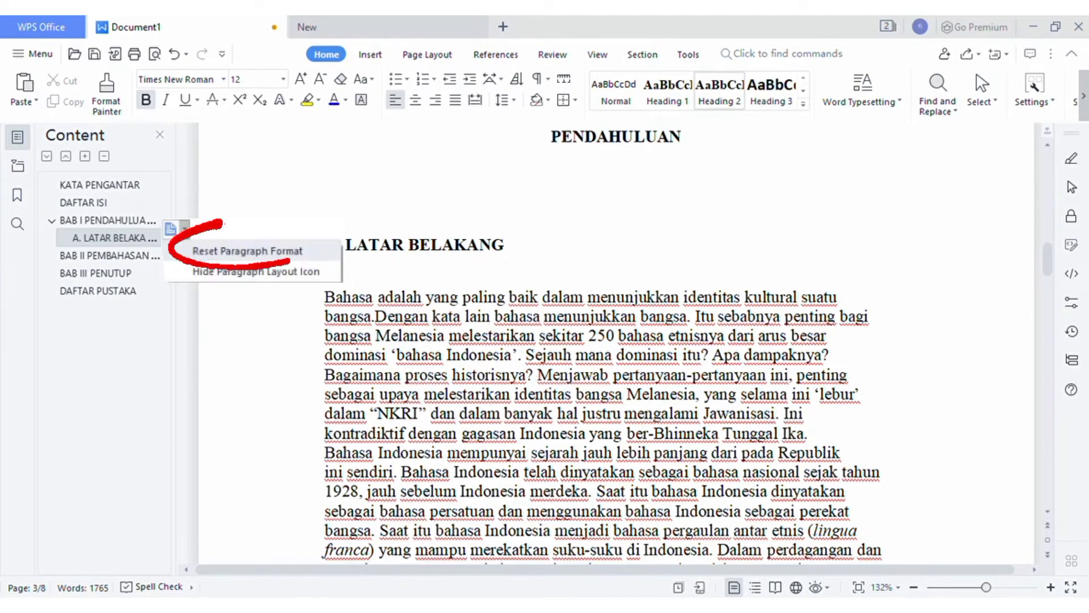
{"action": "left_click", "coordinate": [247, 251]}
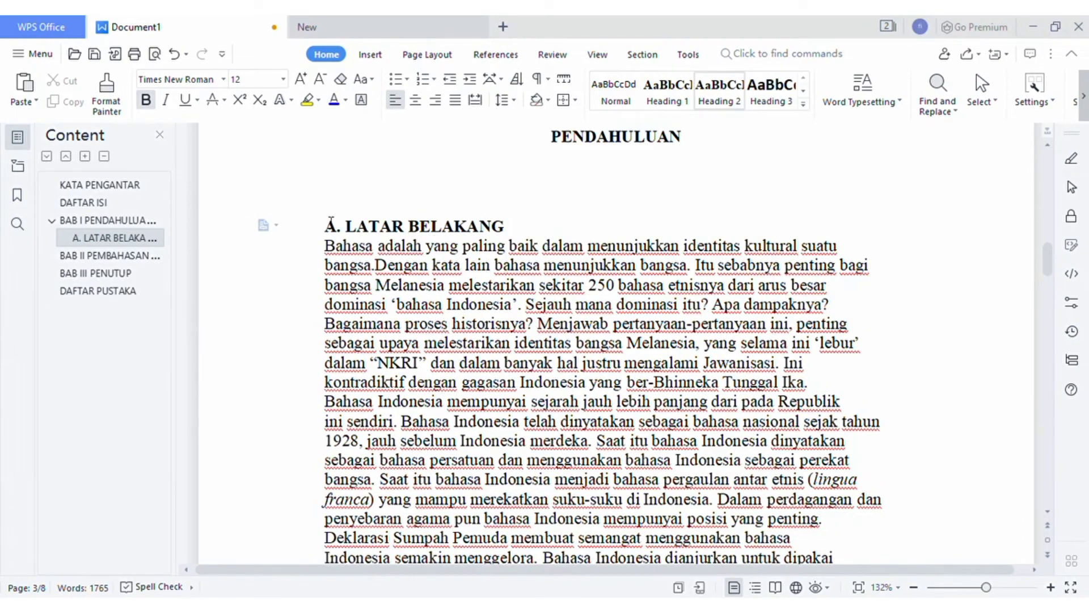
- Apply Heading 2 to the subheading B. RUMUSAN MASALAH and reset its paragraph format
{"action": "scroll", "coordinate": [478, 279], "scroll_direction": "down", "scroll_amount": 3}
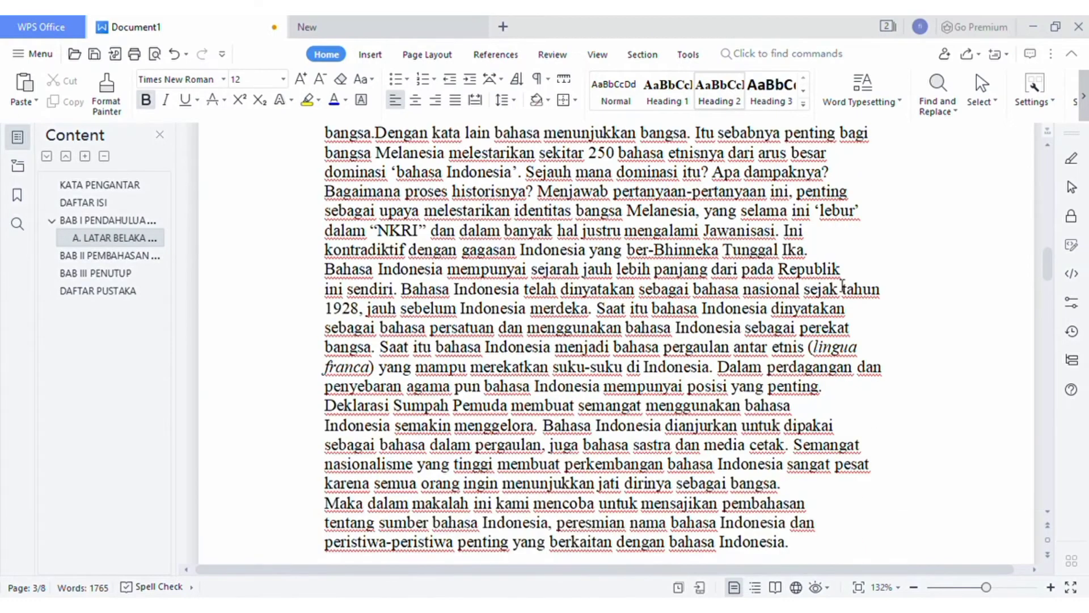
{"action": "scroll", "coordinate": [1059, 278], "scroll_direction": "down", "scroll_amount": 8}
{"action": "scroll", "coordinate": [1058, 278], "scroll_direction": "down", "scroll_amount": 2}
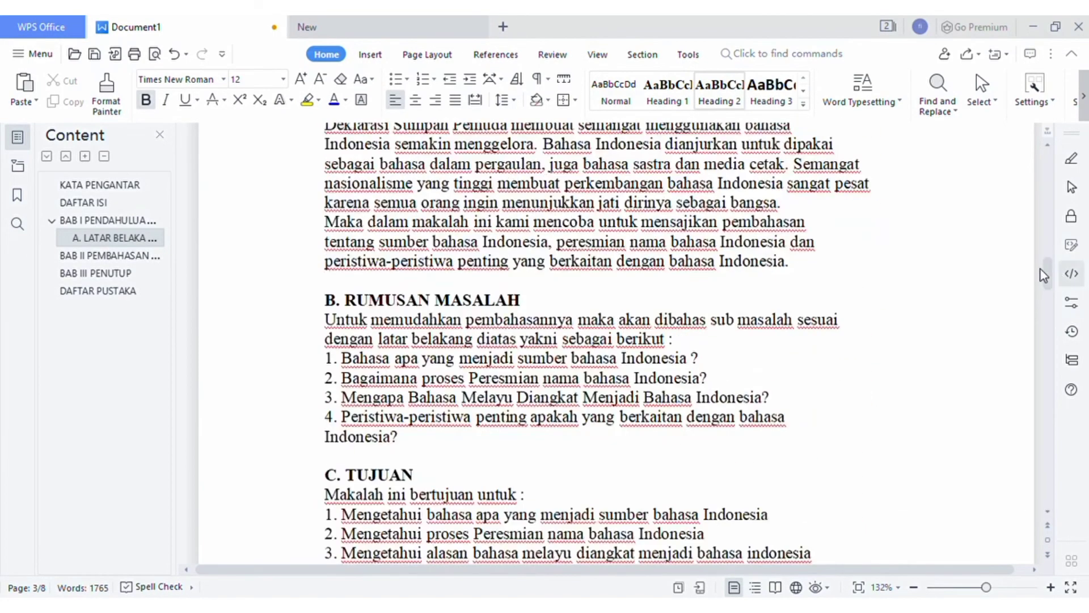
{"action": "left_click_drag", "start_coordinate": [525, 300], "coordinate": [332, 309]}
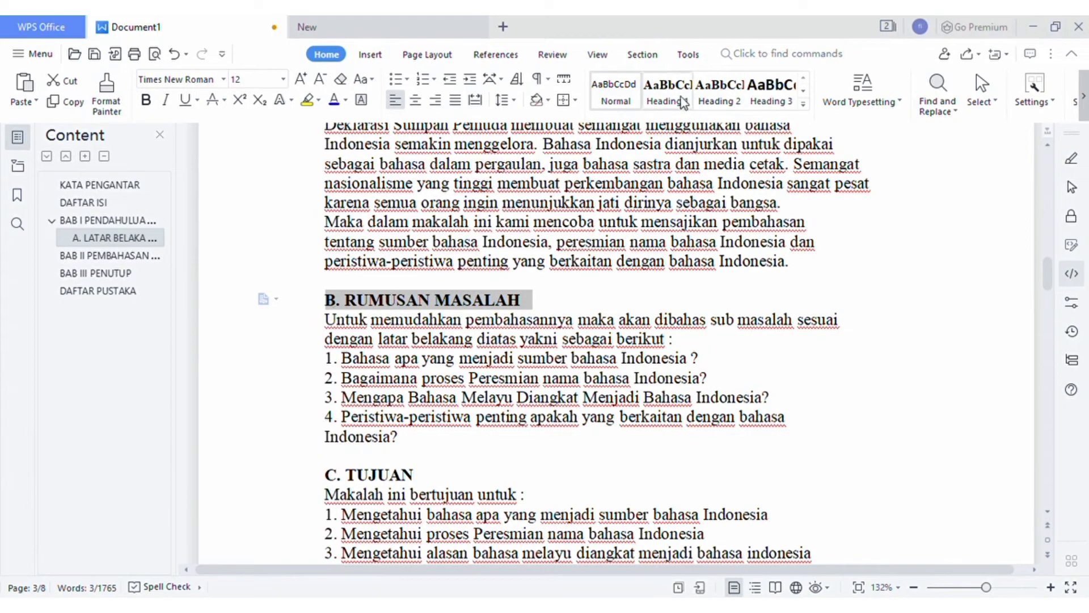
{"action": "left_click", "coordinate": [719, 93]}
{"action": "left_click", "coordinate": [277, 319]}
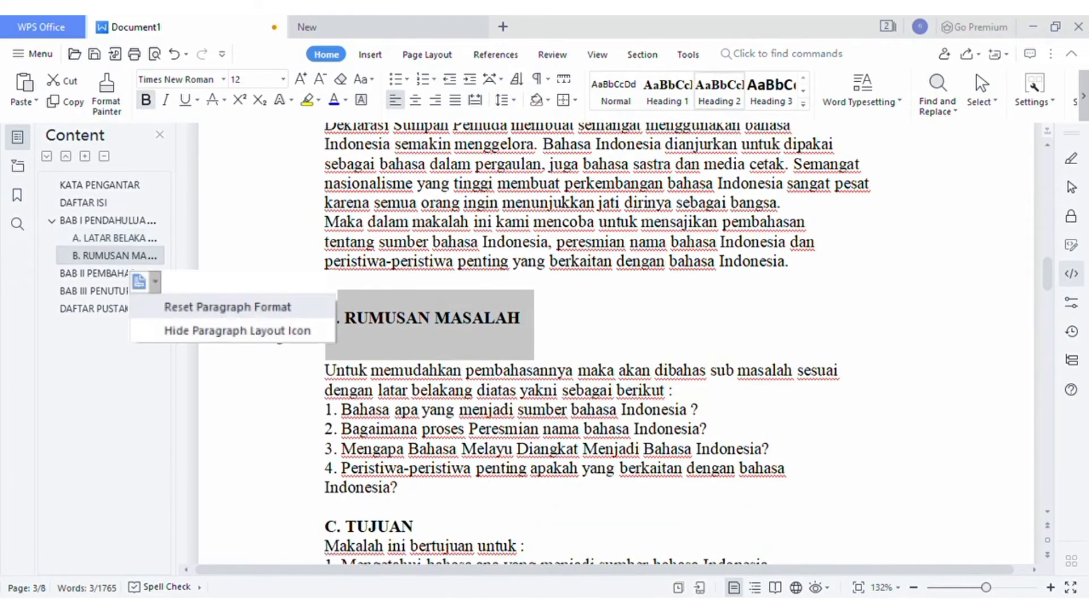
{"action": "left_click", "coordinate": [299, 347]}
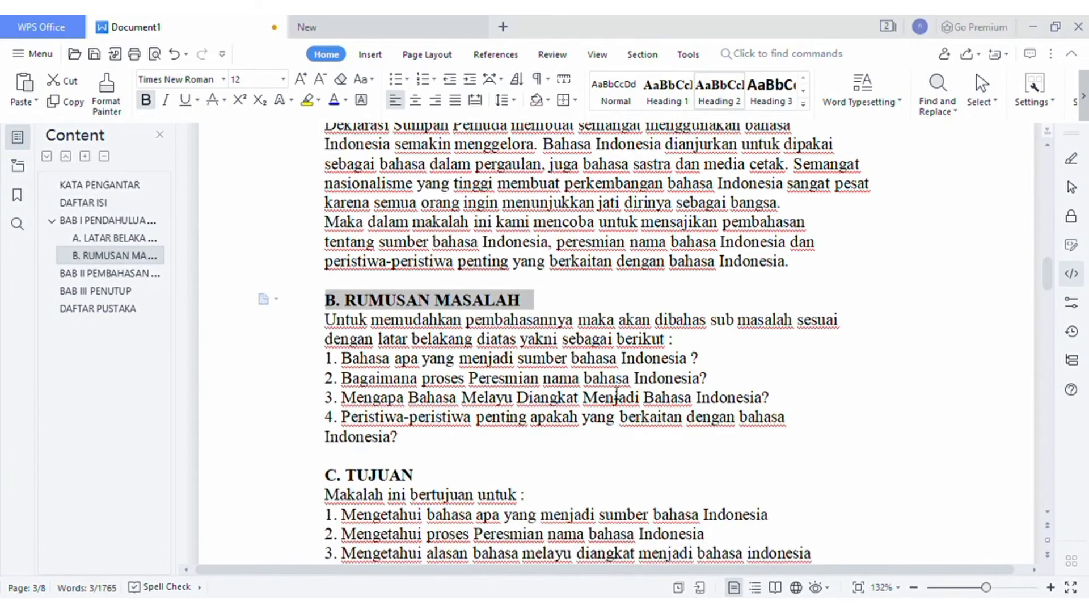
- Apply Heading 2 to the subheading C. TUJUAN and reset its paragraph format
{"action": "scroll", "coordinate": [616, 391], "scroll_direction": "down", "scroll_amount": 3}
{"action": "triple_click", "coordinate": [340, 298]}
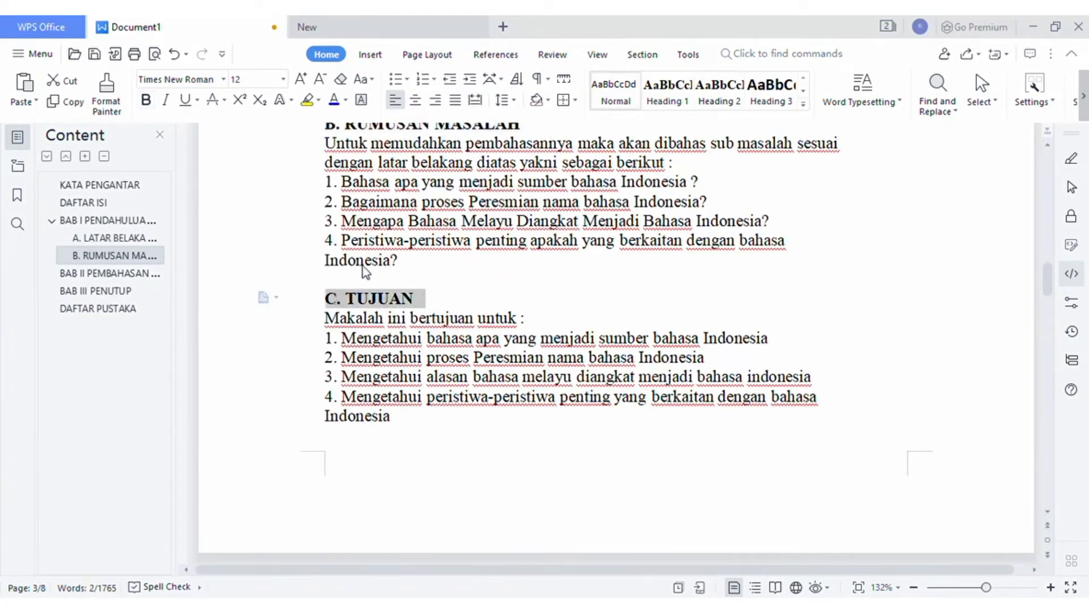
{"action": "left_click", "coordinate": [719, 94]}
{"action": "left_click", "coordinate": [277, 321]}
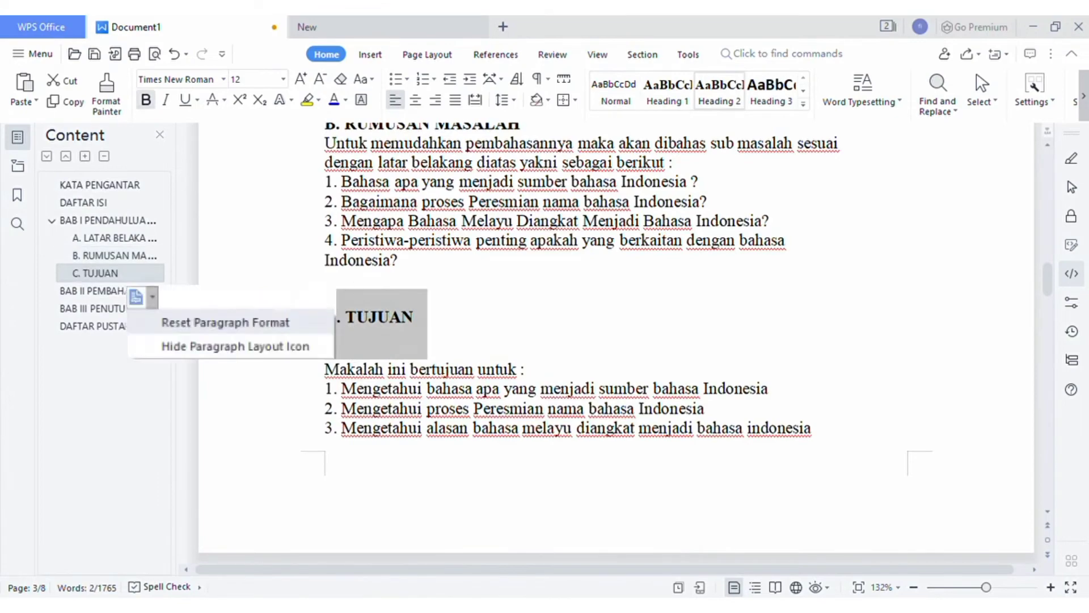
{"action": "left_click", "coordinate": [225, 322]}
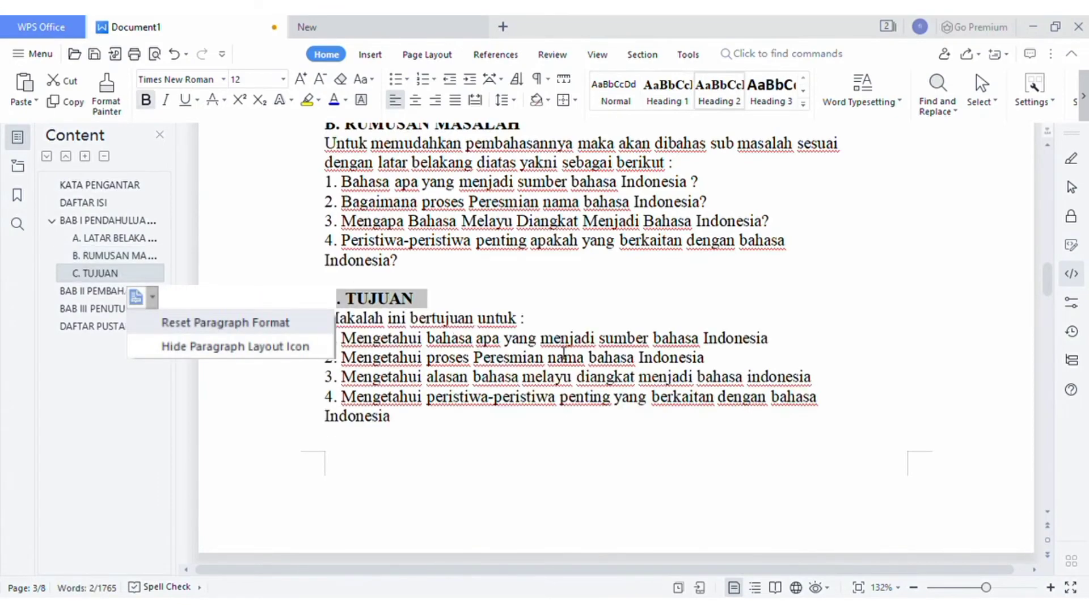
- Apply Heading 2 to the subheading A. Sumber Bahasa Indonesia under BAB II PEMBAHASAN and reset its paragraph format
{"action": "left_click_drag", "start_coordinate": [1051, 279], "coordinate": [1050, 305]}
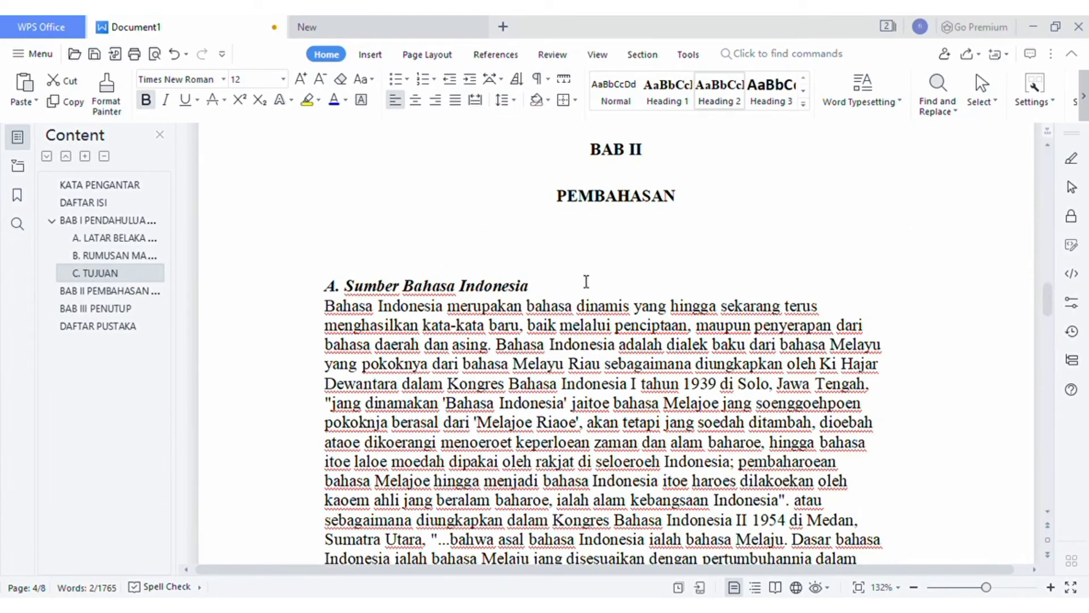
{"action": "left_click_drag", "start_coordinate": [533, 286], "coordinate": [378, 291]}
{"action": "left_click", "coordinate": [776, 423]}
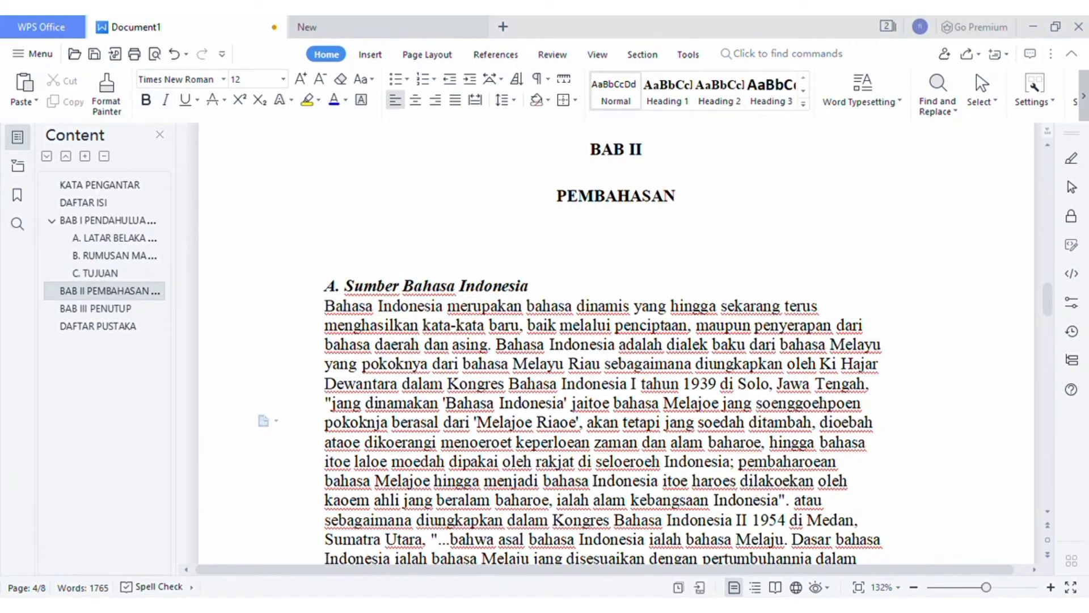
{"action": "left_click_drag", "start_coordinate": [540, 290], "coordinate": [333, 297]}
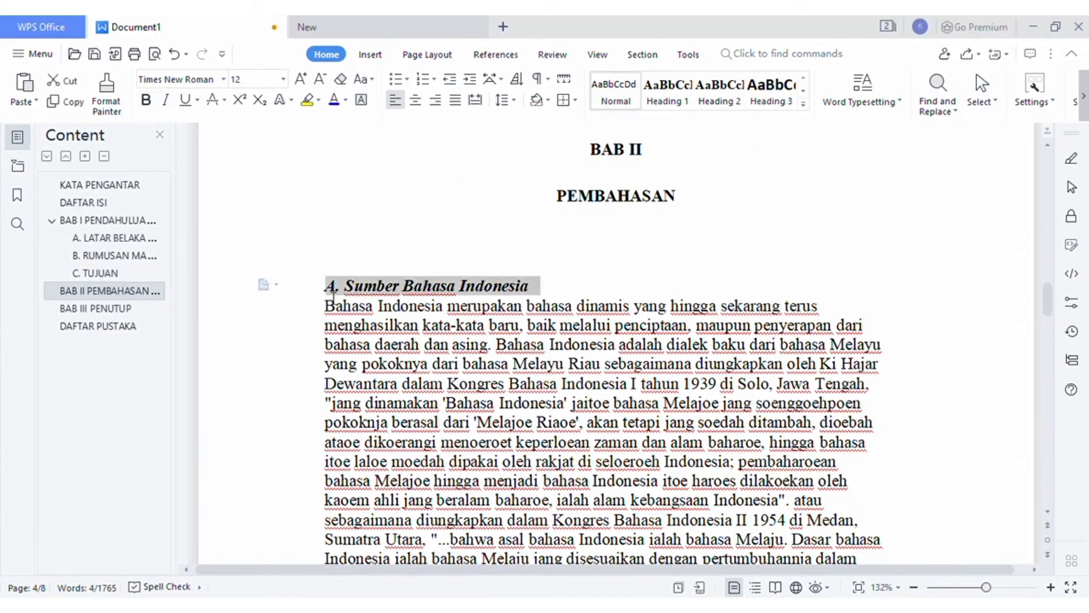
{"action": "left_click", "coordinate": [719, 96]}
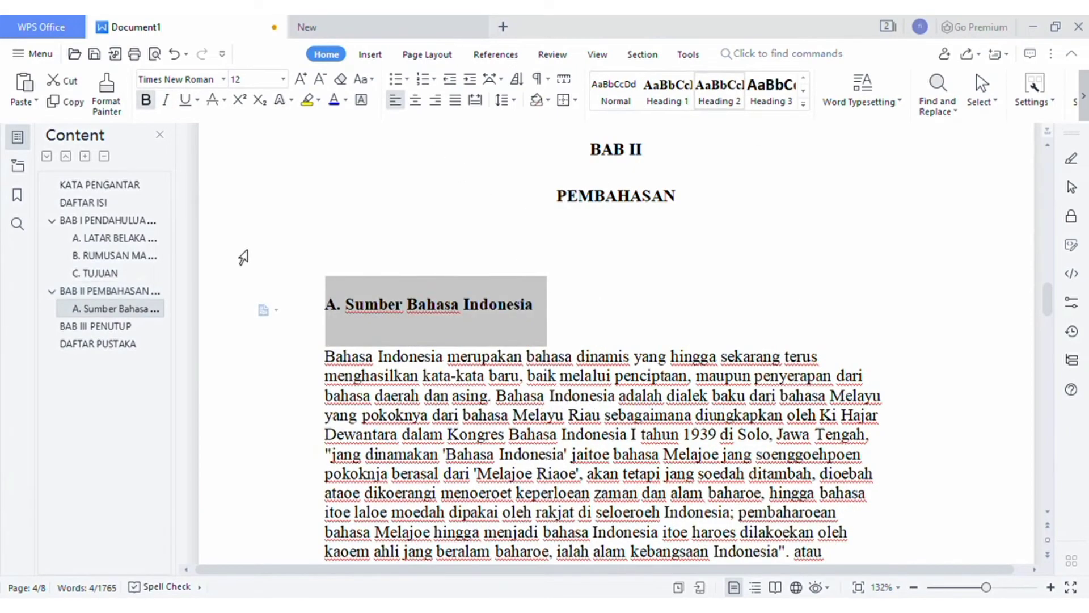
{"action": "left_click", "coordinate": [266, 309]}
- Apply Heading 2 to the subheading B. Peresmian Nama Bahasa Indonesia in BAB II and reset its paragraph format
{"action": "scroll", "coordinate": [595, 309], "scroll_direction": "down", "scroll_amount": 10}
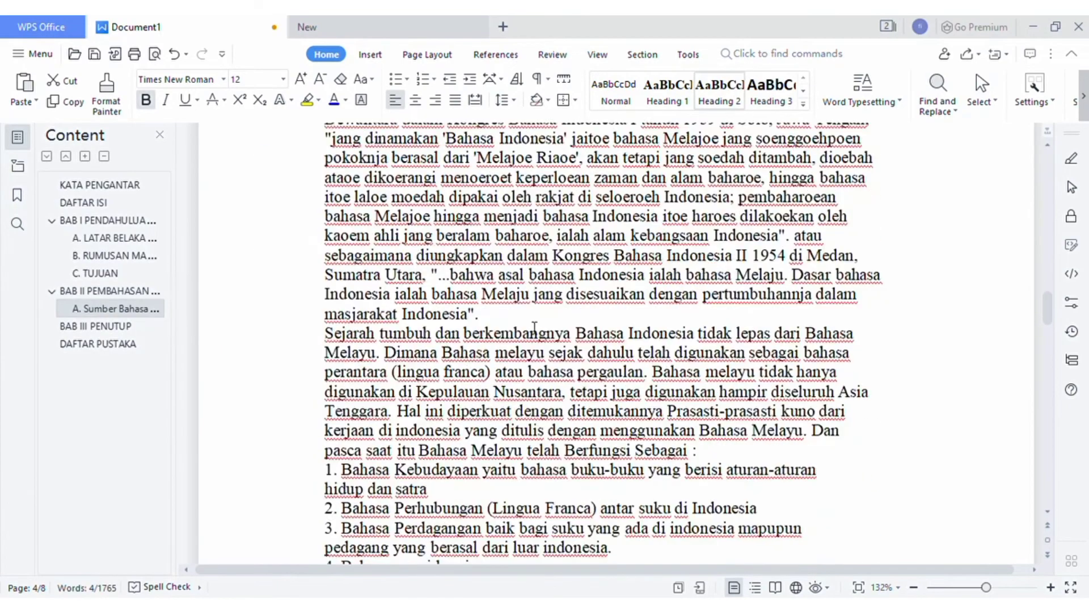
{"action": "left_click_drag", "start_coordinate": [605, 362], "coordinate": [320, 361]}
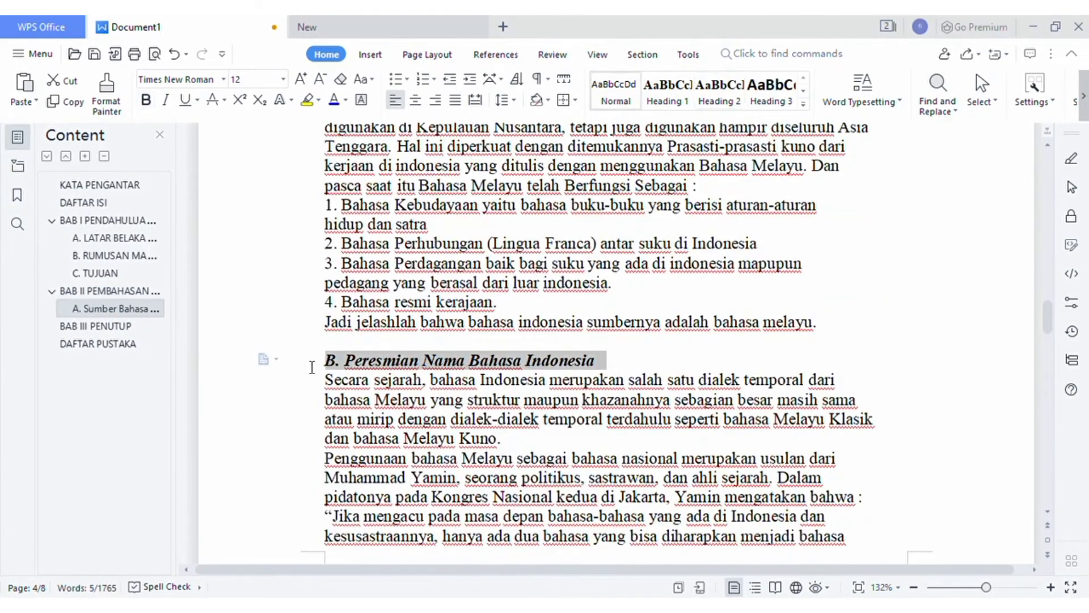
{"action": "left_click", "coordinate": [719, 98]}
{"action": "left_click", "coordinate": [265, 383]}
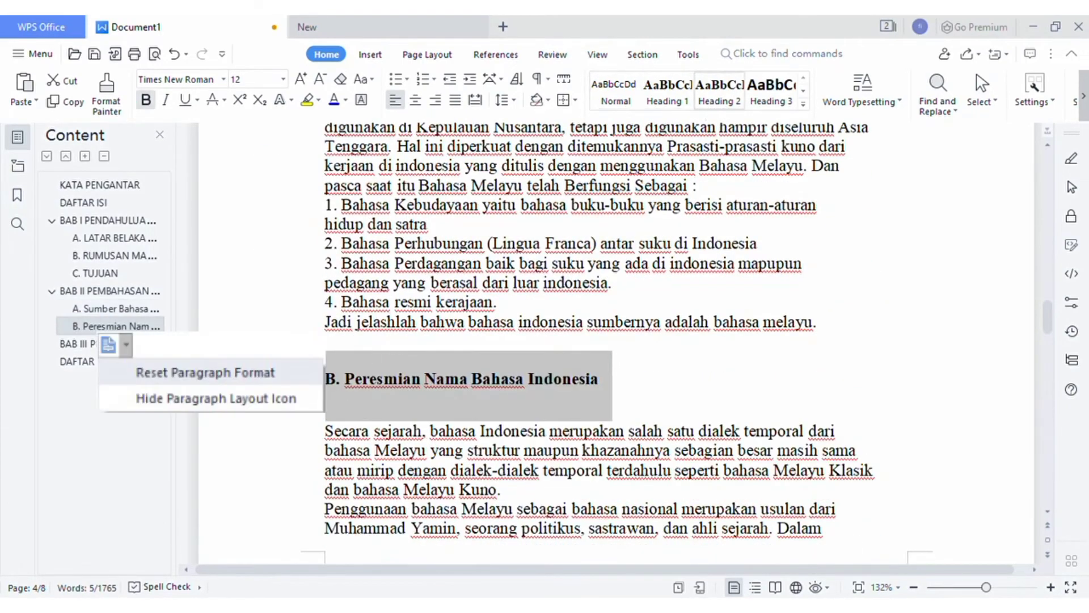
{"action": "scroll", "coordinate": [484, 326], "scroll_direction": "down", "scroll_amount": 10}
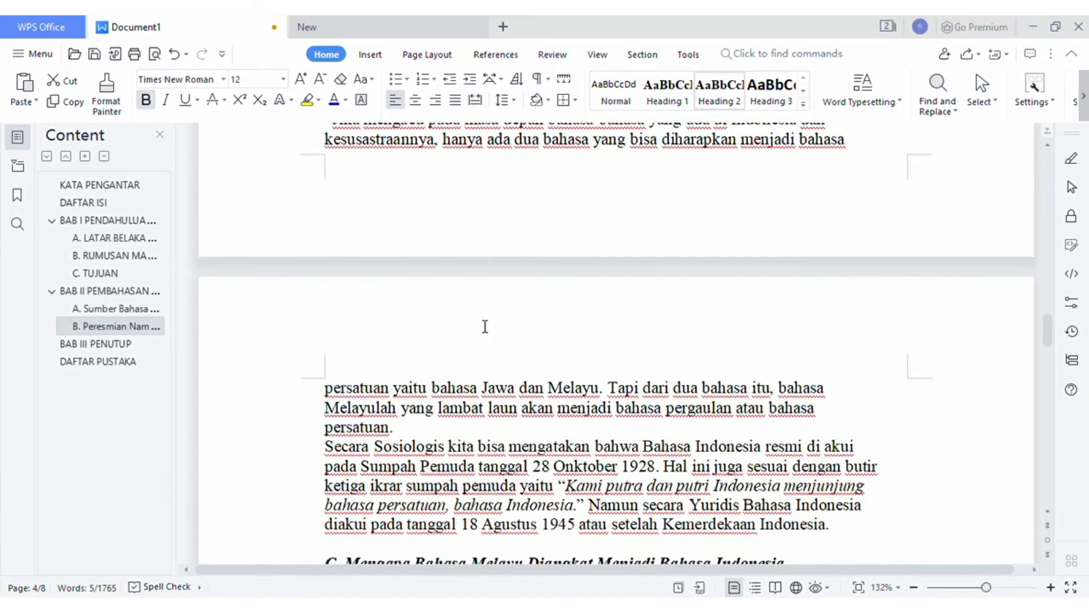
- Apply Heading 2 to the subheading C. Mengapa Bahasa Melayu Diangkat Menjadi Bahasa Indonesia and reset its paragraph format
{"action": "left_click_drag", "start_coordinate": [814, 386], "coordinate": [334, 395]}
{"action": "left_click", "coordinate": [719, 97]}
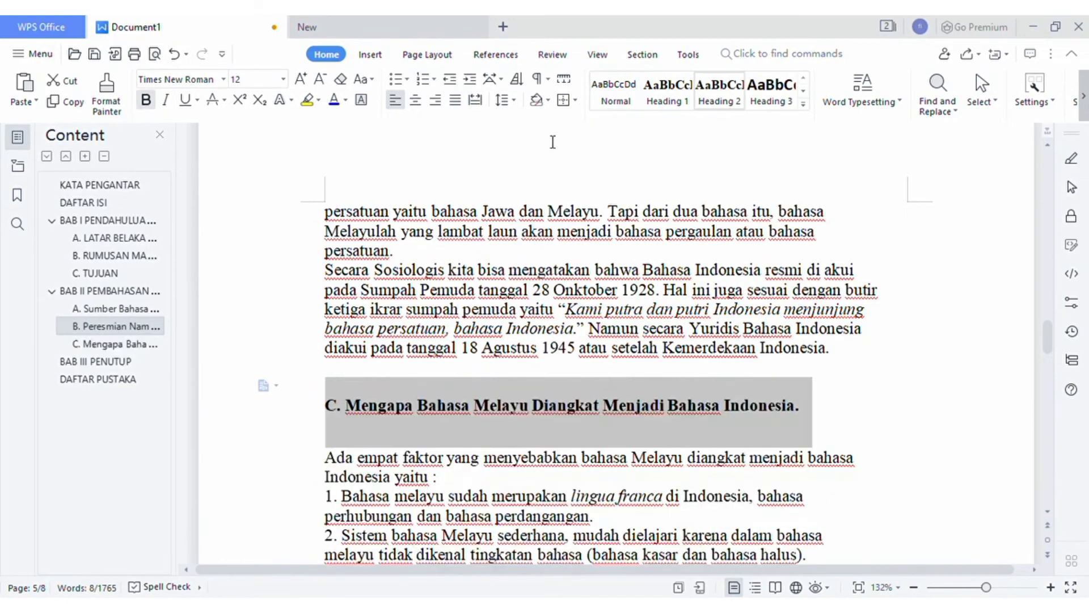
{"action": "left_click", "coordinate": [314, 386]}
- Apply Heading 2 to the subheading D. Peristiwa-Peristiwa Penting Yang Berkaitan Dengan Bahasa Indonesia and reset its paragraph format
{"action": "scroll", "coordinate": [284, 432], "scroll_direction": "down", "scroll_amount": 8}
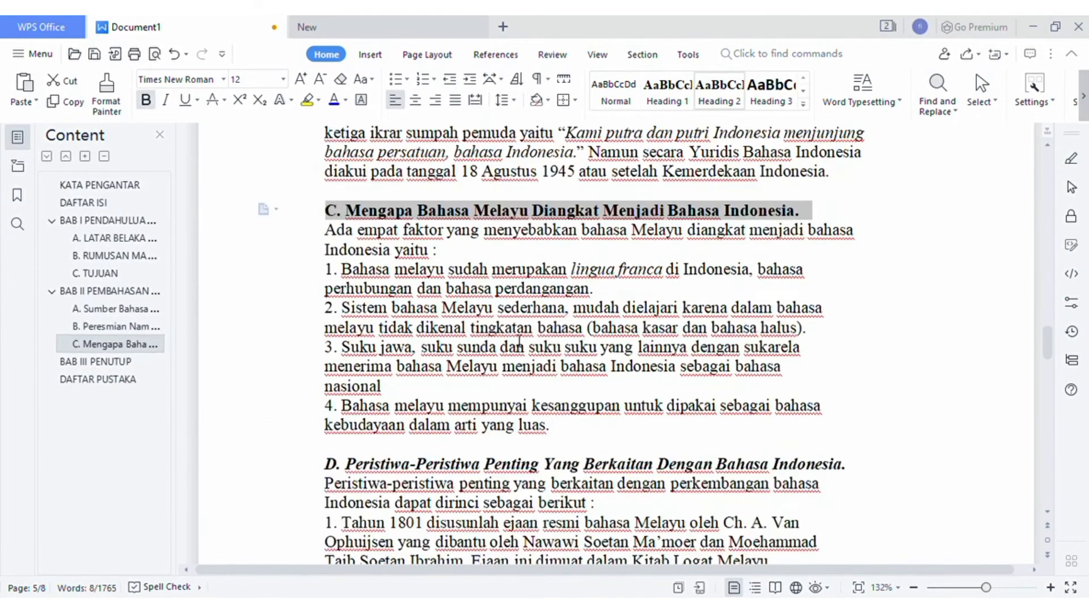
{"action": "left_click", "coordinate": [879, 307]}
{"action": "left_click_drag", "start_coordinate": [879, 307], "coordinate": [347, 295]}
{"action": "left_click", "coordinate": [347, 295]}
{"action": "left_click_drag", "start_coordinate": [859, 293], "coordinate": [325, 292]}
{"action": "left_click", "coordinate": [726, 93]}
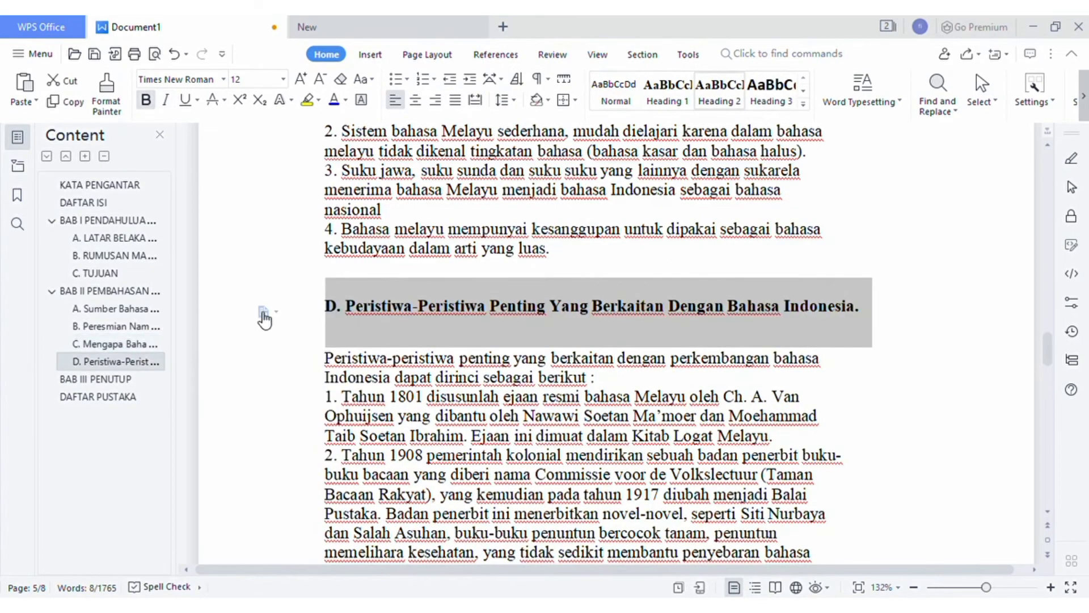
{"action": "left_click", "coordinate": [264, 315]}
- Apply Heading 2 to the subheading KESIMPULAN under BAB III PENUTUP and reset its paragraph format
{"action": "scroll", "coordinate": [497, 317], "scroll_direction": "down", "scroll_amount": 4}
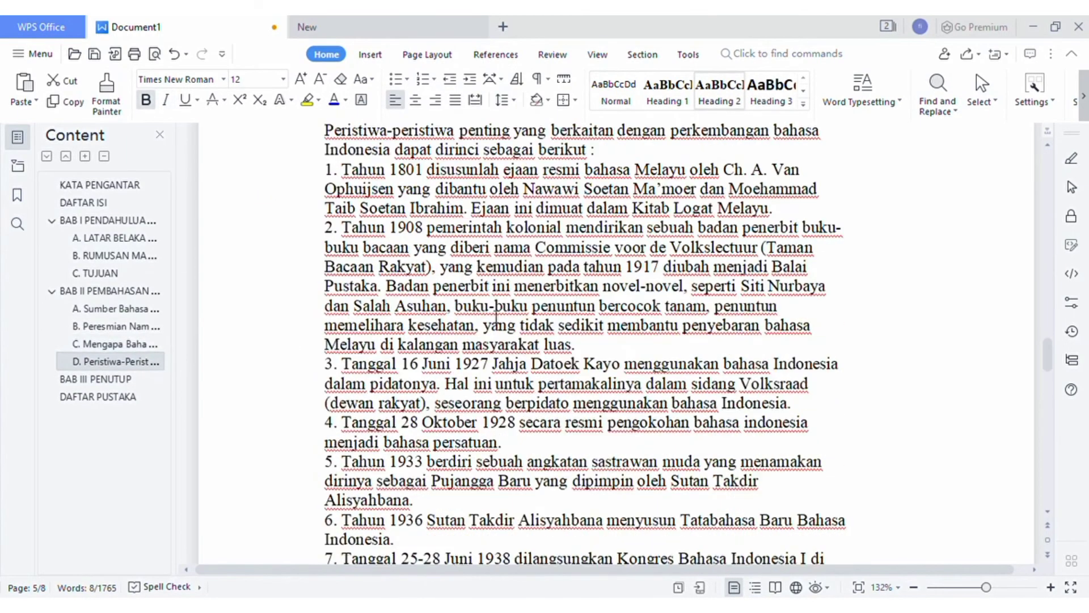
{"action": "left_click_drag", "start_coordinate": [1043, 350], "coordinate": [1057, 427]}
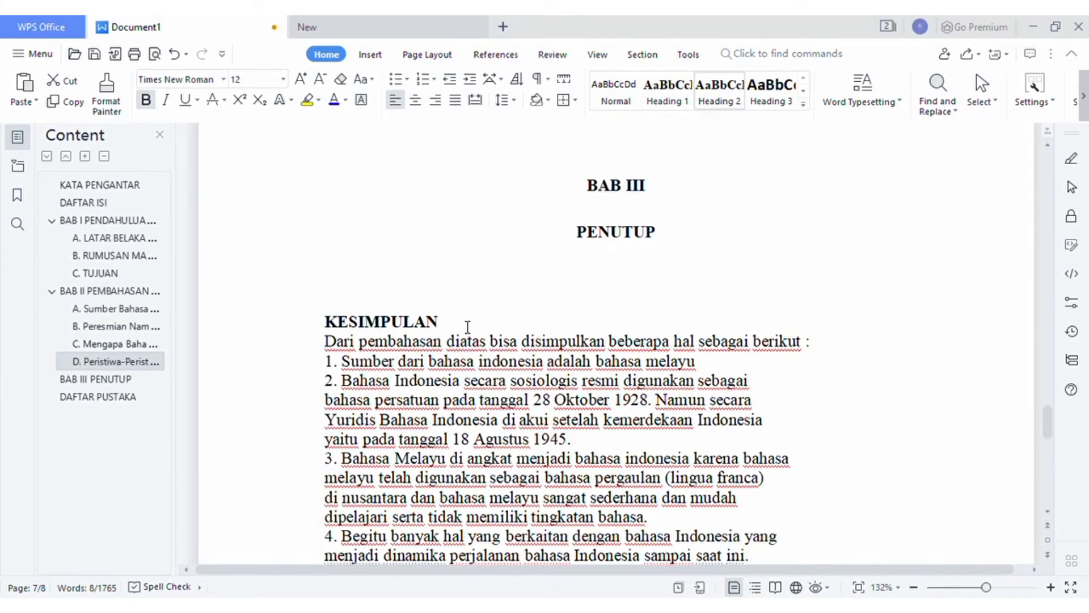
{"action": "left_click_drag", "start_coordinate": [466, 323], "coordinate": [350, 306]}
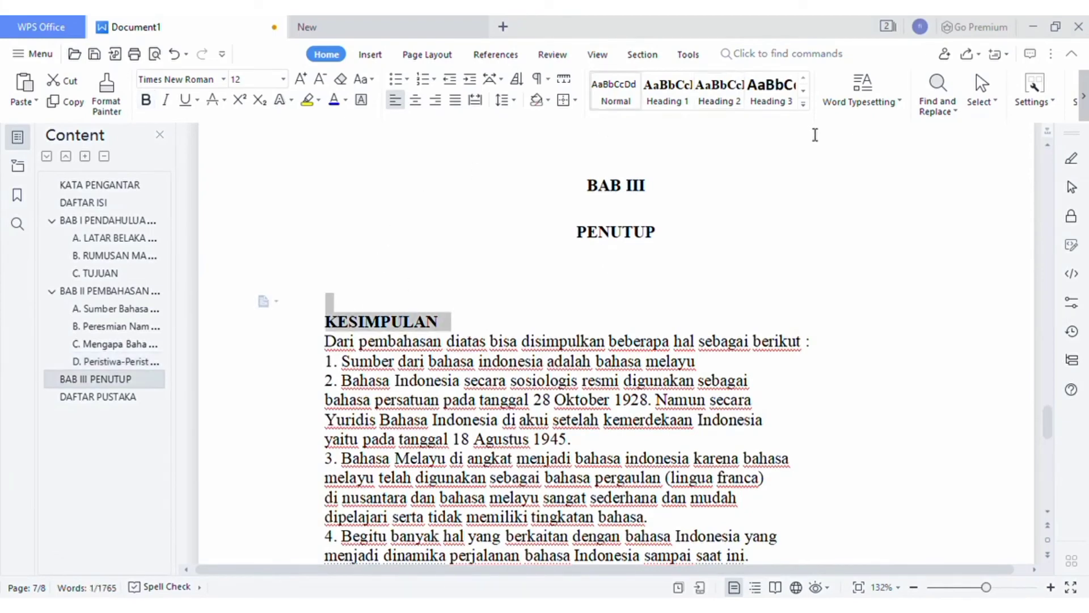
{"action": "left_click", "coordinate": [719, 90]}
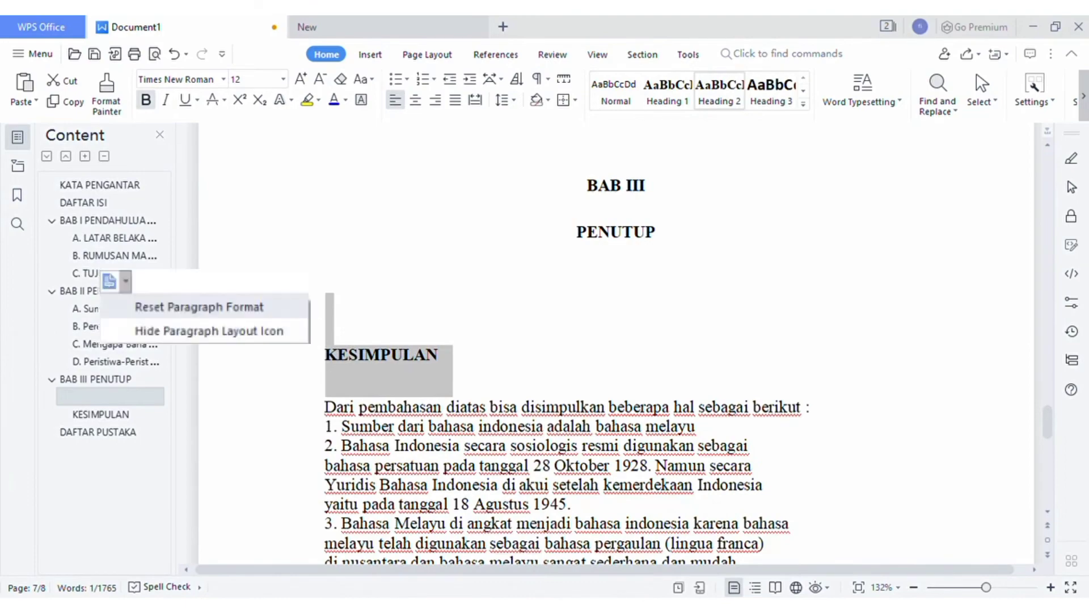
- Update the entire table of contents on the DAFTAR ISI page to include the Heading 2 subheadings
{"action": "scroll", "coordinate": [562, 356], "scroll_direction": "down", "scroll_amount": 10}
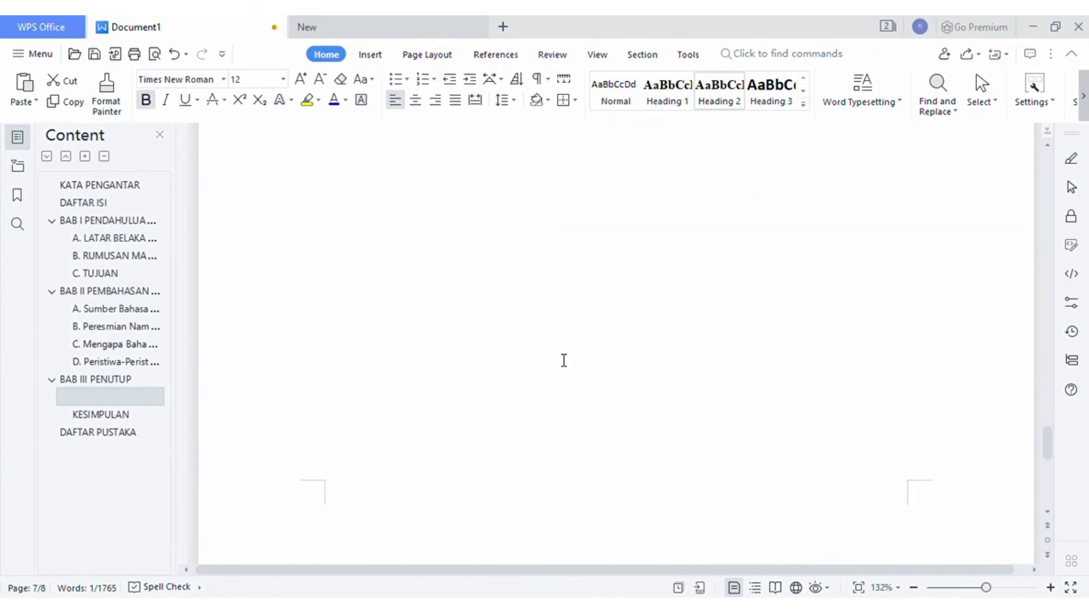
{"action": "scroll", "coordinate": [562, 356], "scroll_direction": "down", "scroll_amount": 3}
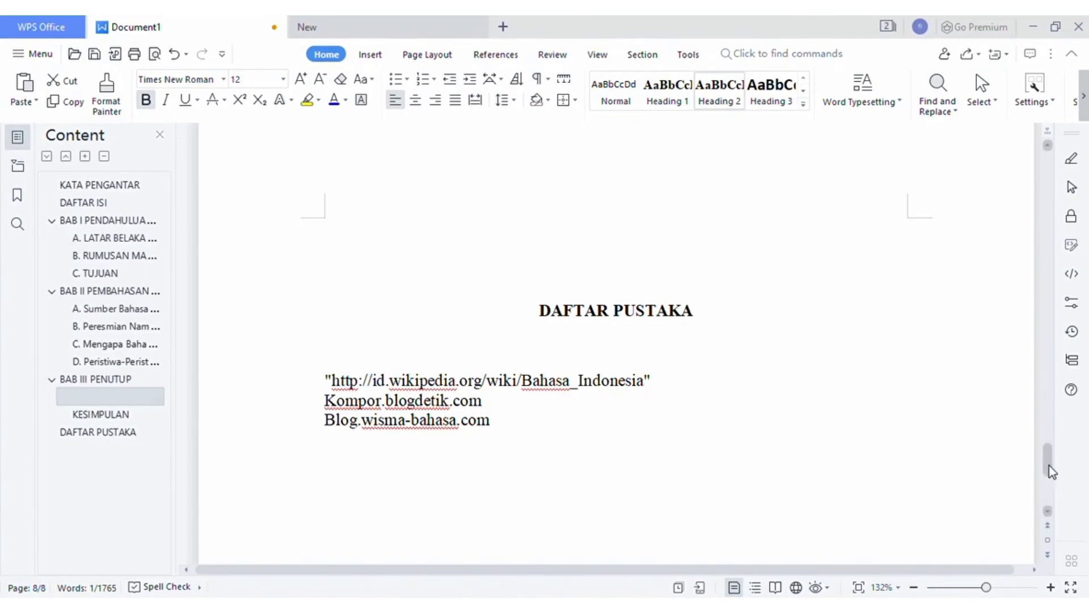
{"action": "left_click_drag", "start_coordinate": [1049, 465], "coordinate": [1047, 256]}
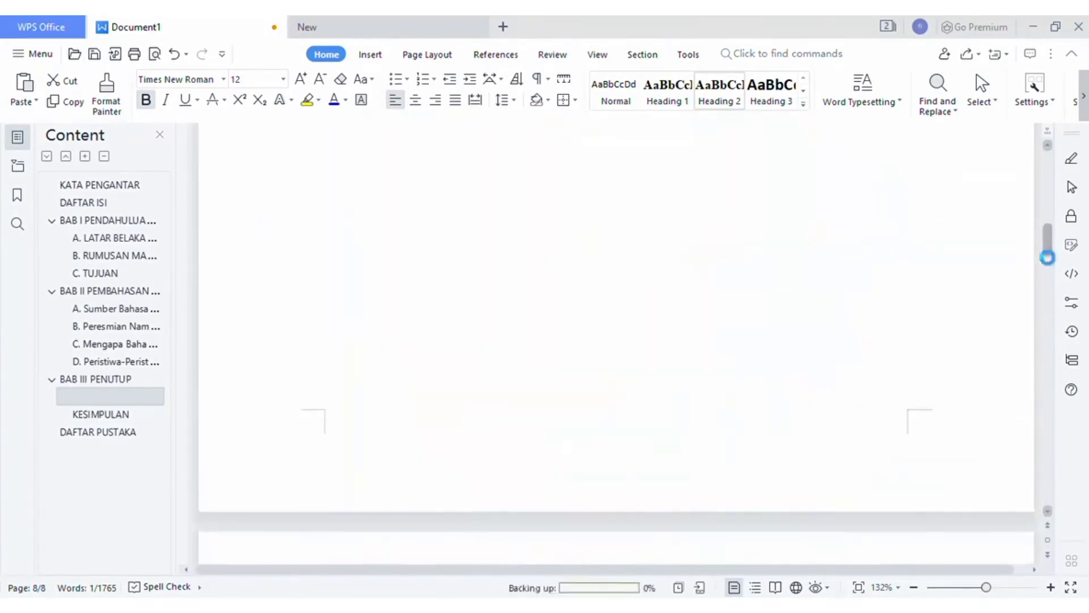
{"action": "left_click", "coordinate": [114, 203]}
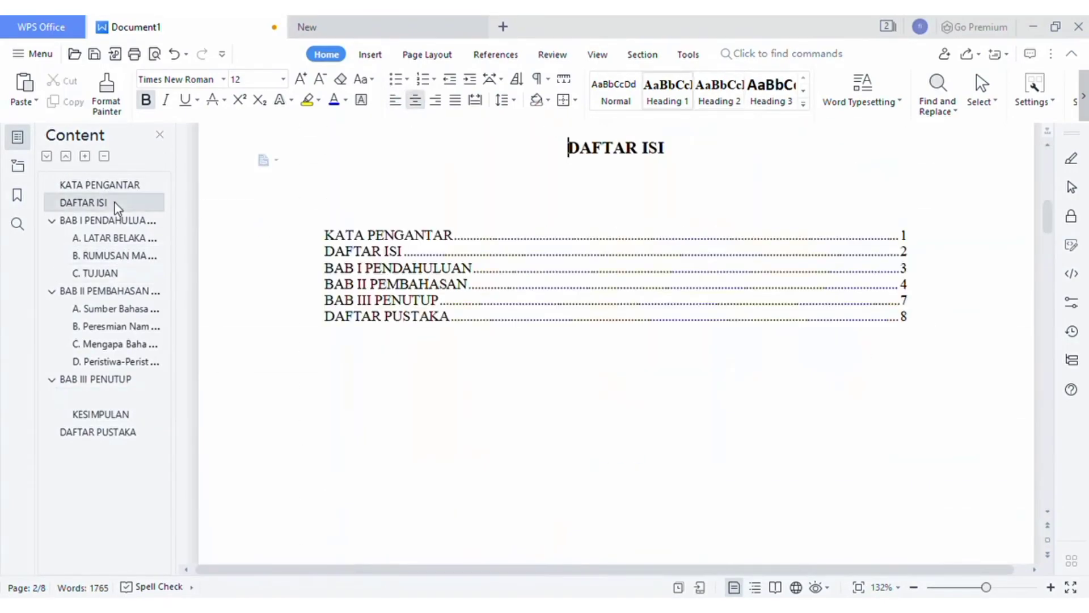
{"action": "scroll", "coordinate": [702, 252], "scroll_direction": "up", "scroll_amount": 2}
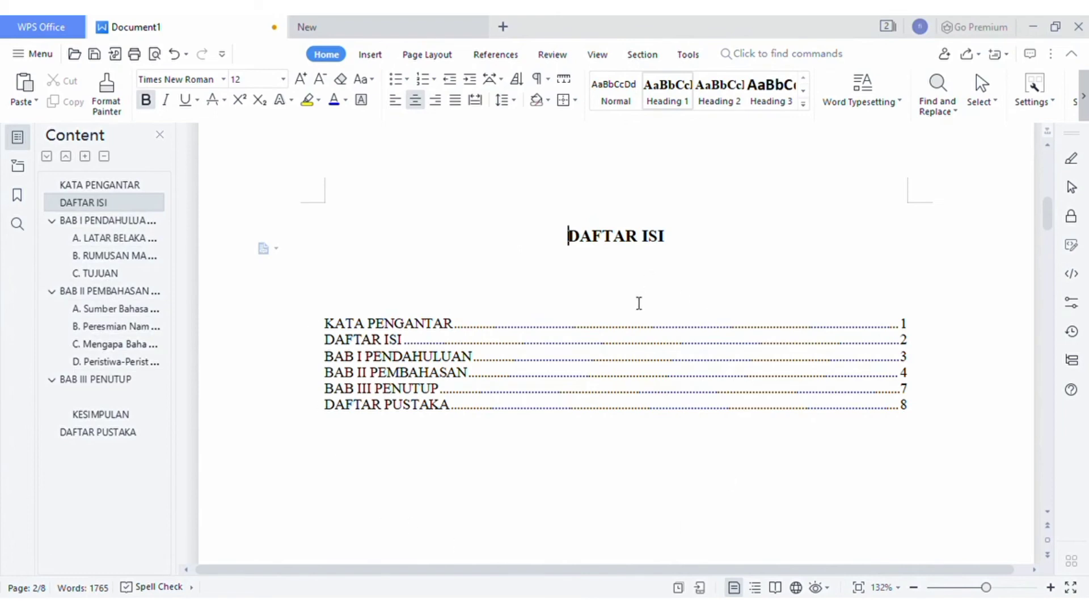
{"action": "left_click_drag", "start_coordinate": [562, 253], "coordinate": [647, 262]}
{"action": "left_click_drag", "start_coordinate": [570, 257], "coordinate": [658, 315]}
{"action": "right_click", "coordinate": [656, 314]}
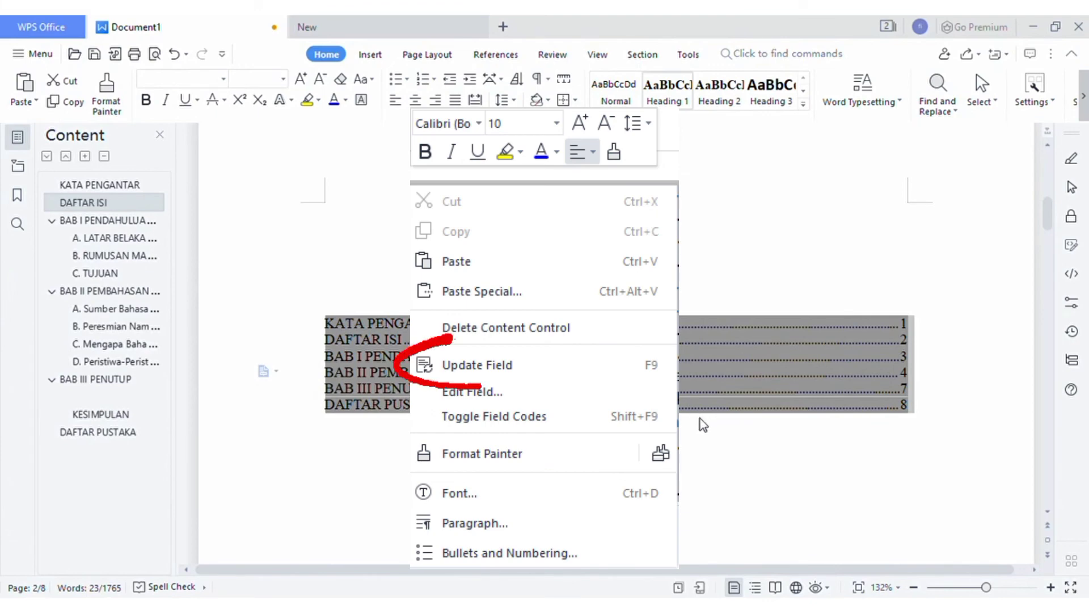
{"action": "left_click", "coordinate": [477, 364]}
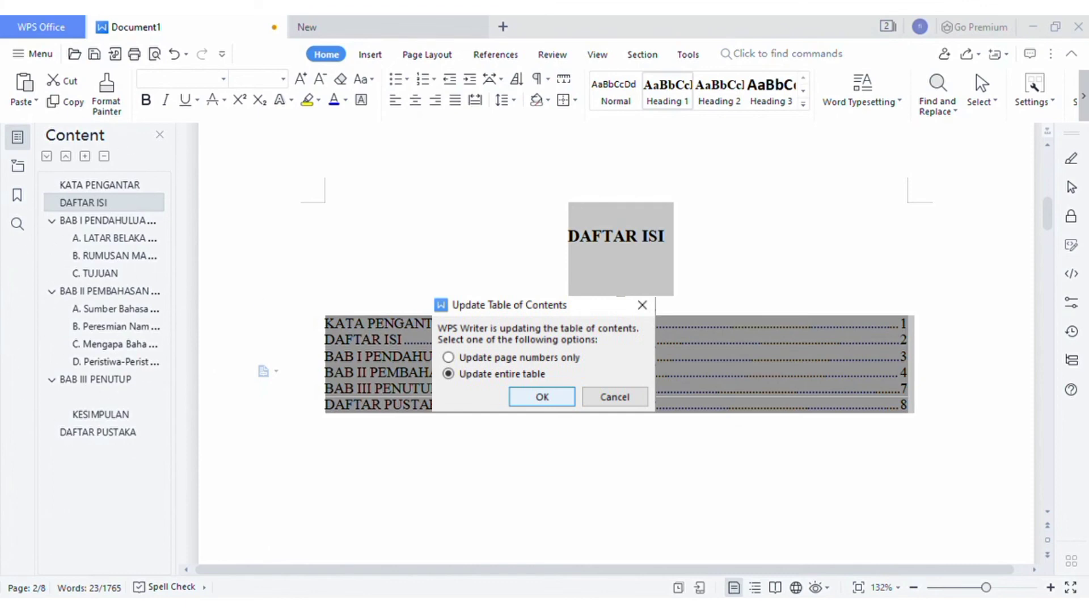
{"action": "key", "text": "Return"}
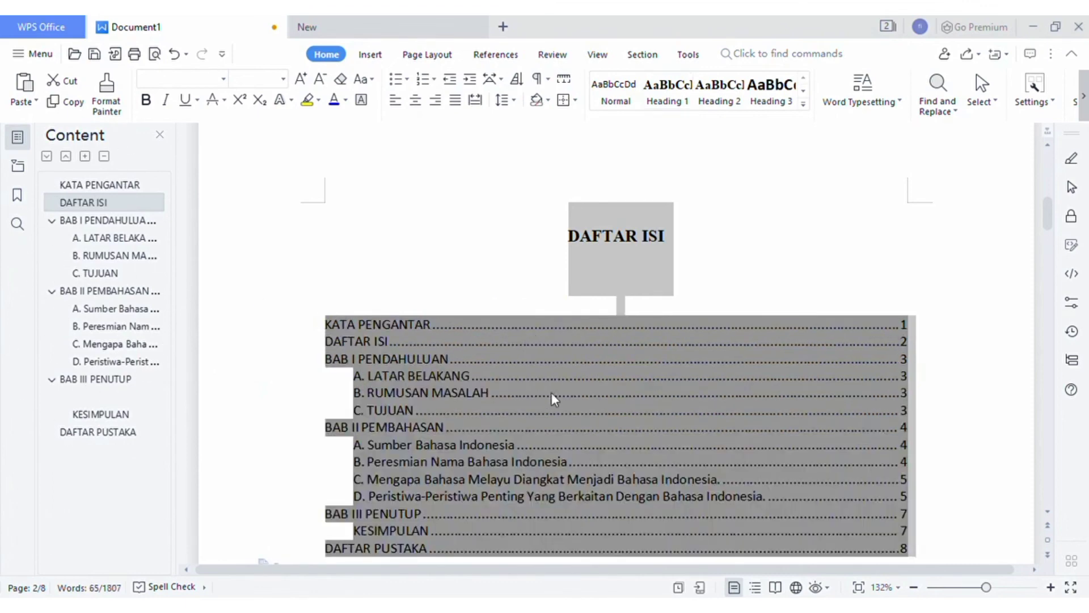
{"action": "left_click", "coordinate": [553, 397]}
{"action": "scroll", "coordinate": [553, 397], "scroll_direction": "down", "scroll_amount": 2}
{"action": "left_click", "coordinate": [616, 516]}
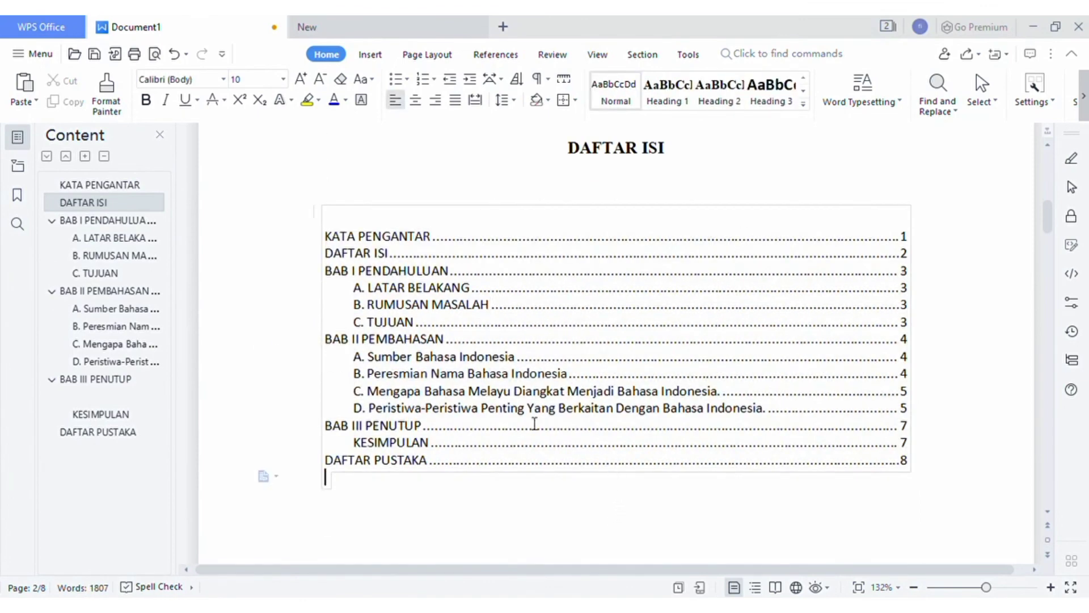
{"action": "left_click_drag", "start_coordinate": [1049, 223], "coordinate": [1056, 224]}
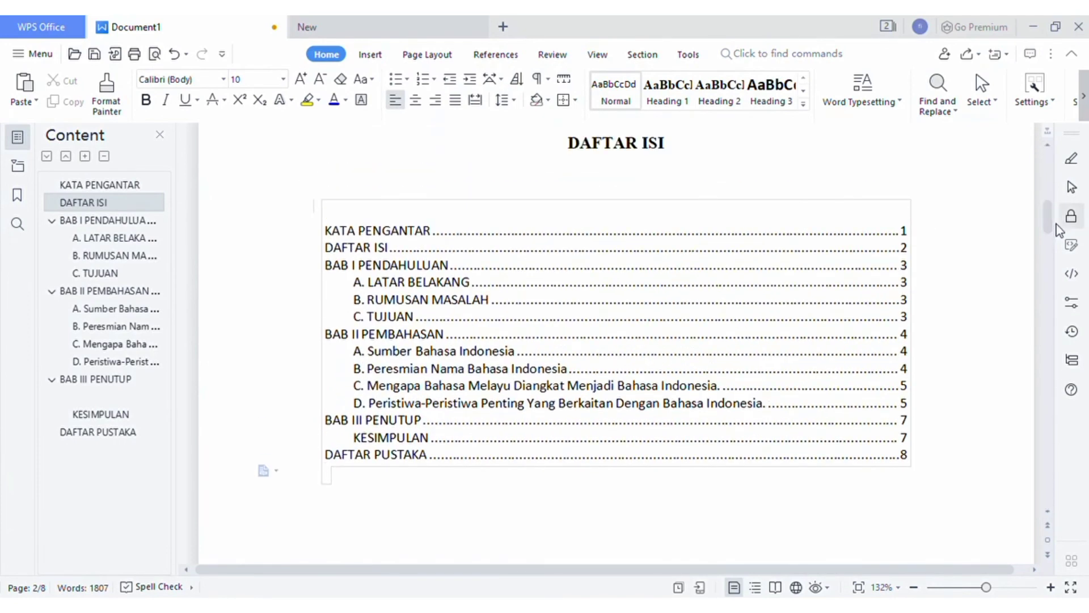